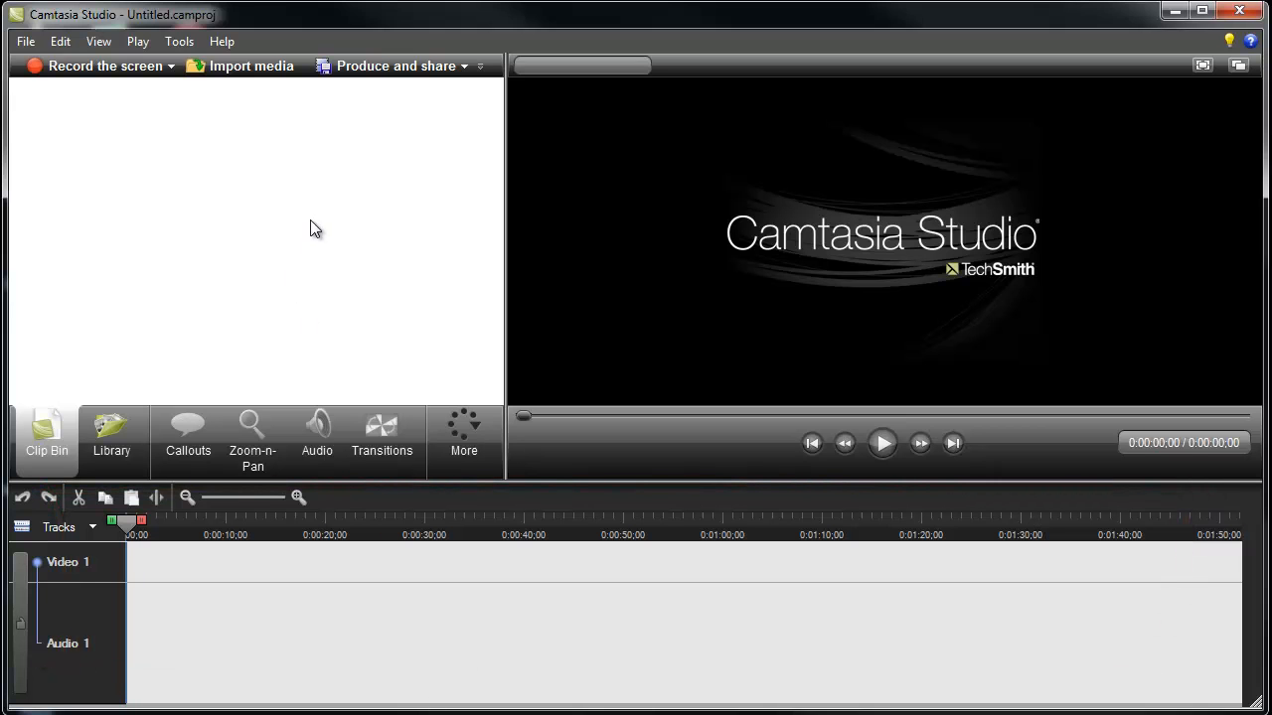
Import the What_IF_Final_Audio1 file from the GOLIVE folder and place it on the timeline's Audio 2 track.
click(251, 70)
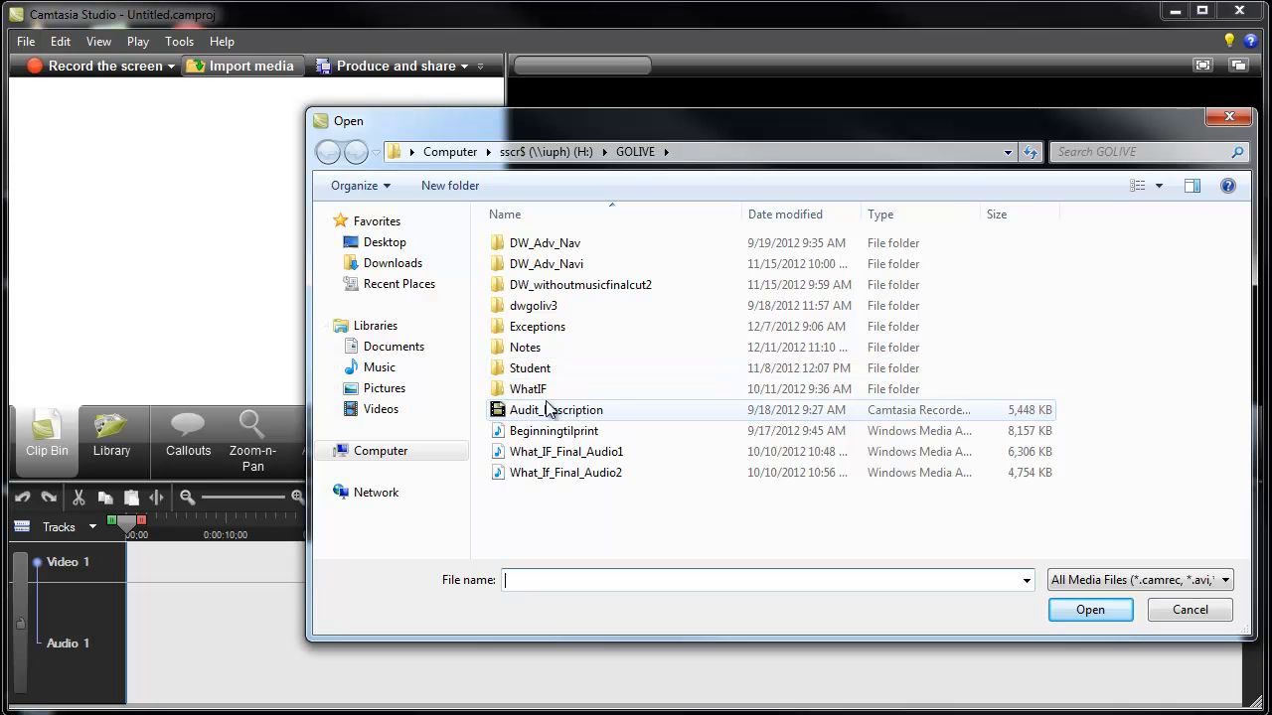
click(579, 454)
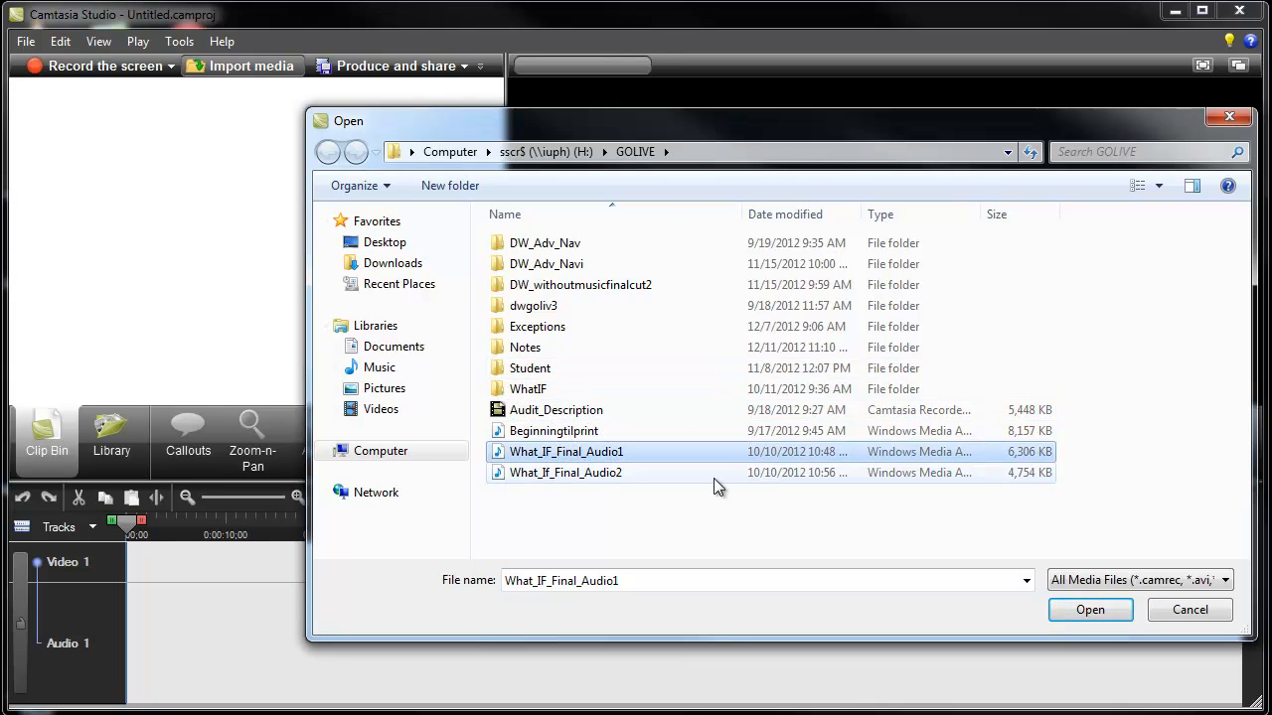
double_click(662, 448)
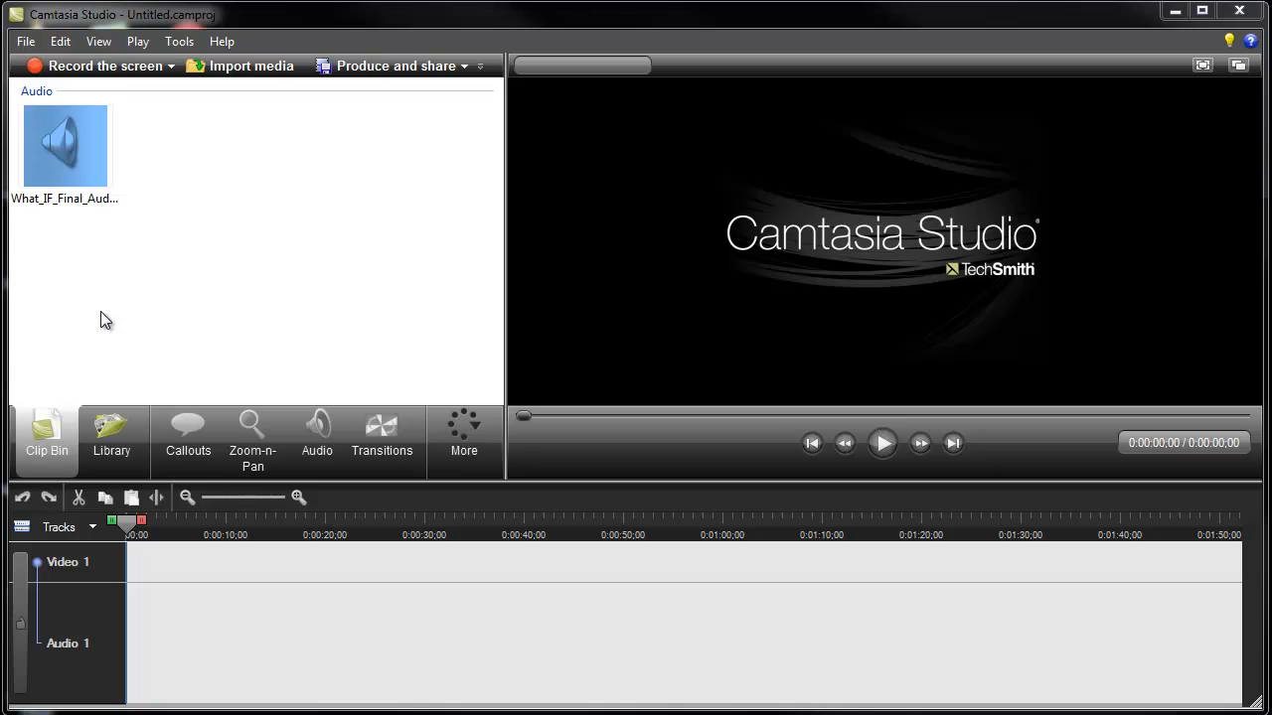
drag(70, 158, 283, 657)
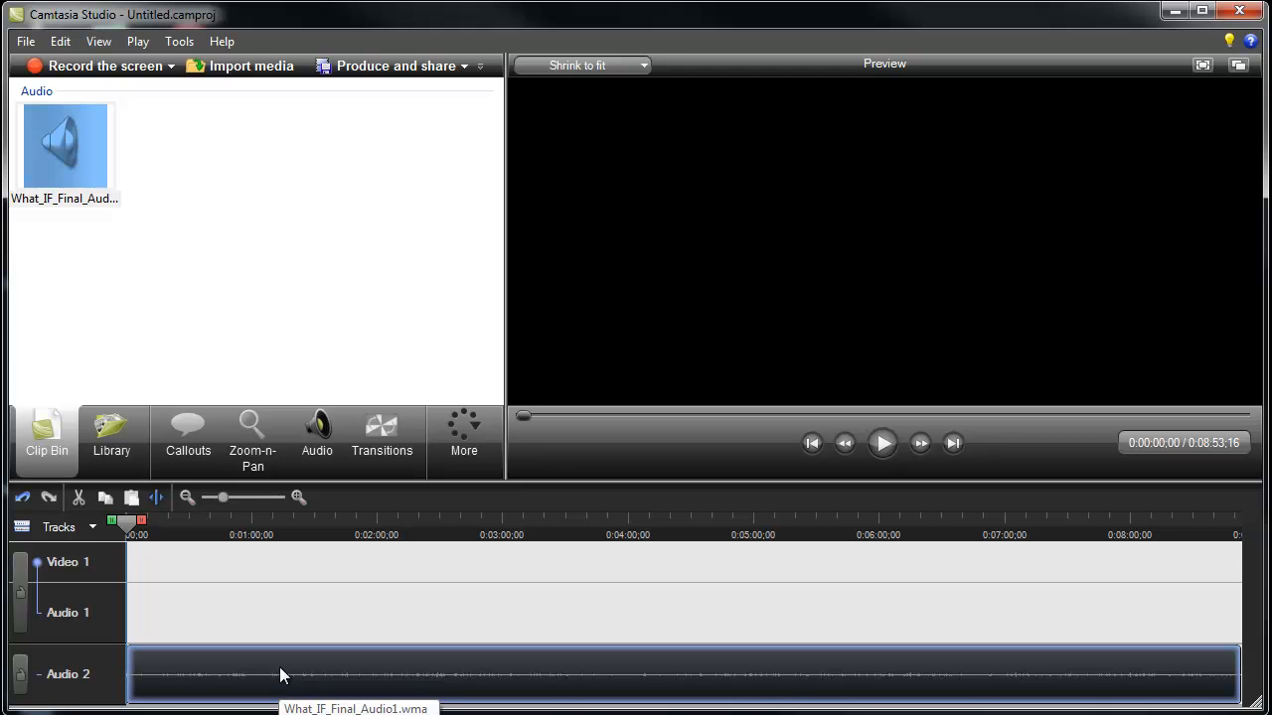
Save the project in the Final Project folder under the name Audio.
click(27, 42)
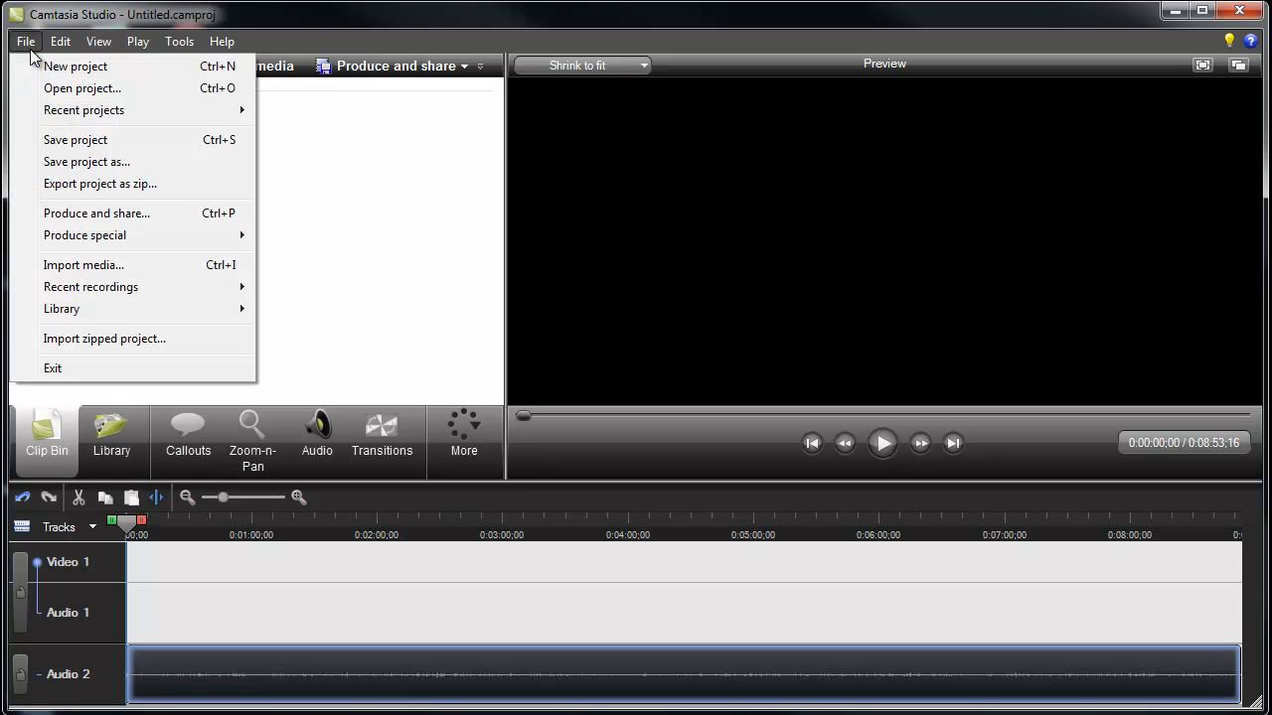
click(87, 162)
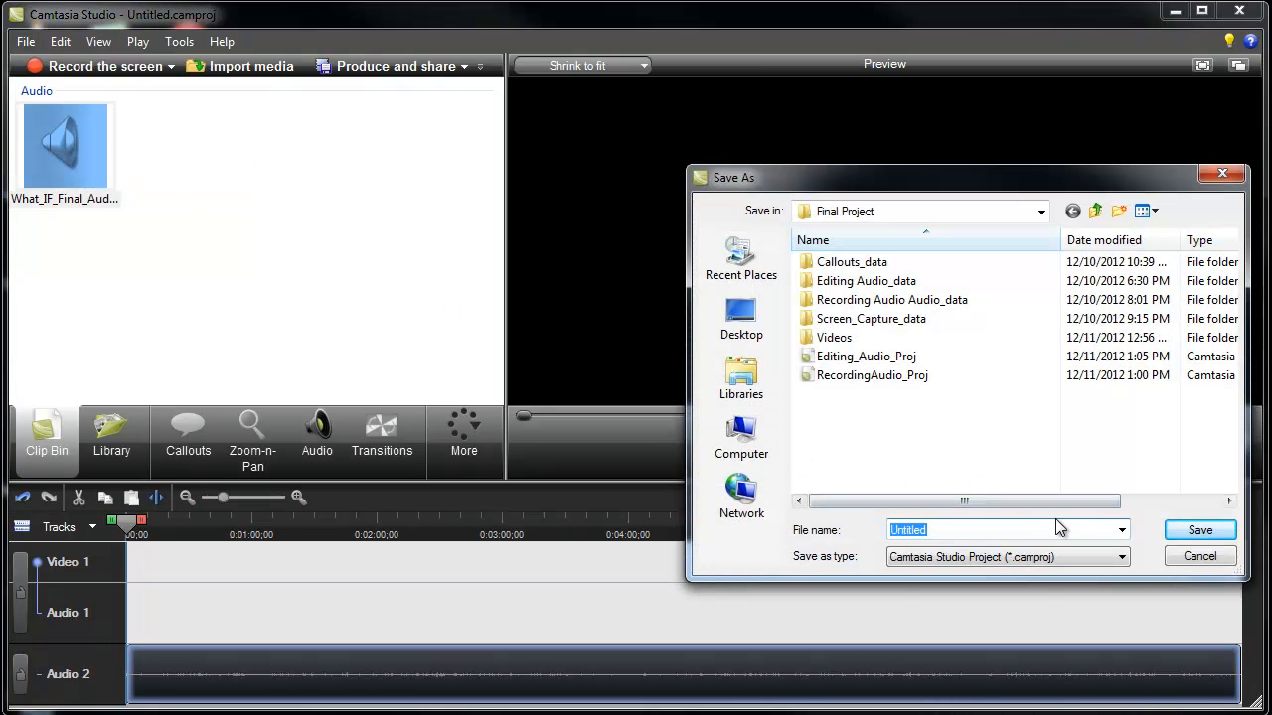
text(Audio)
click(1192, 531)
click(1115, 432)
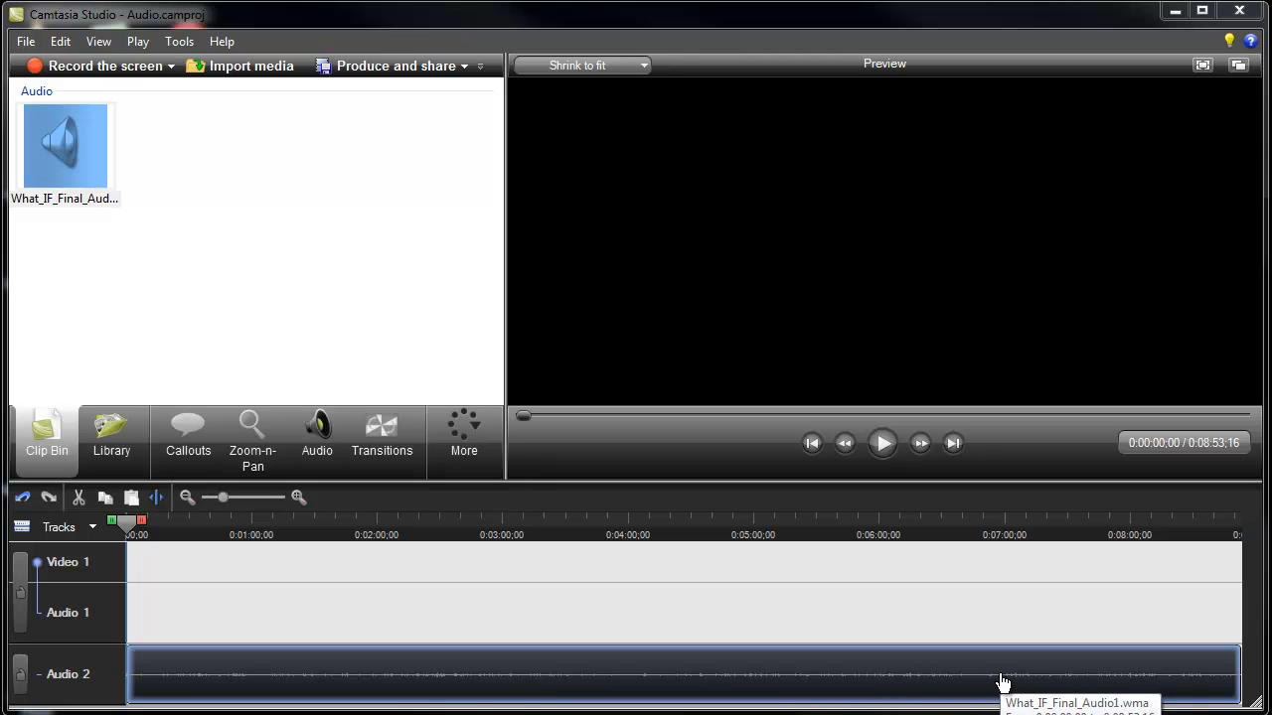
Select the clip on Audio 2 and raise its volume by nine increments.
double_click(446, 683)
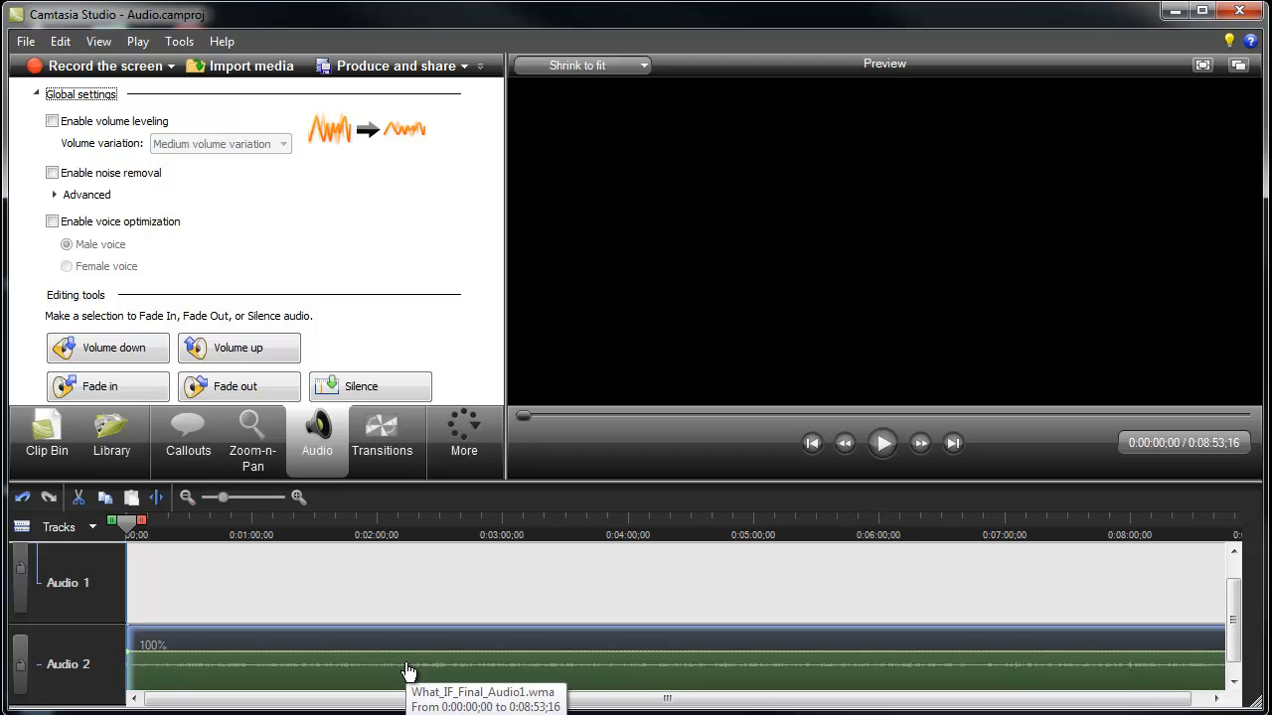
click(248, 343)
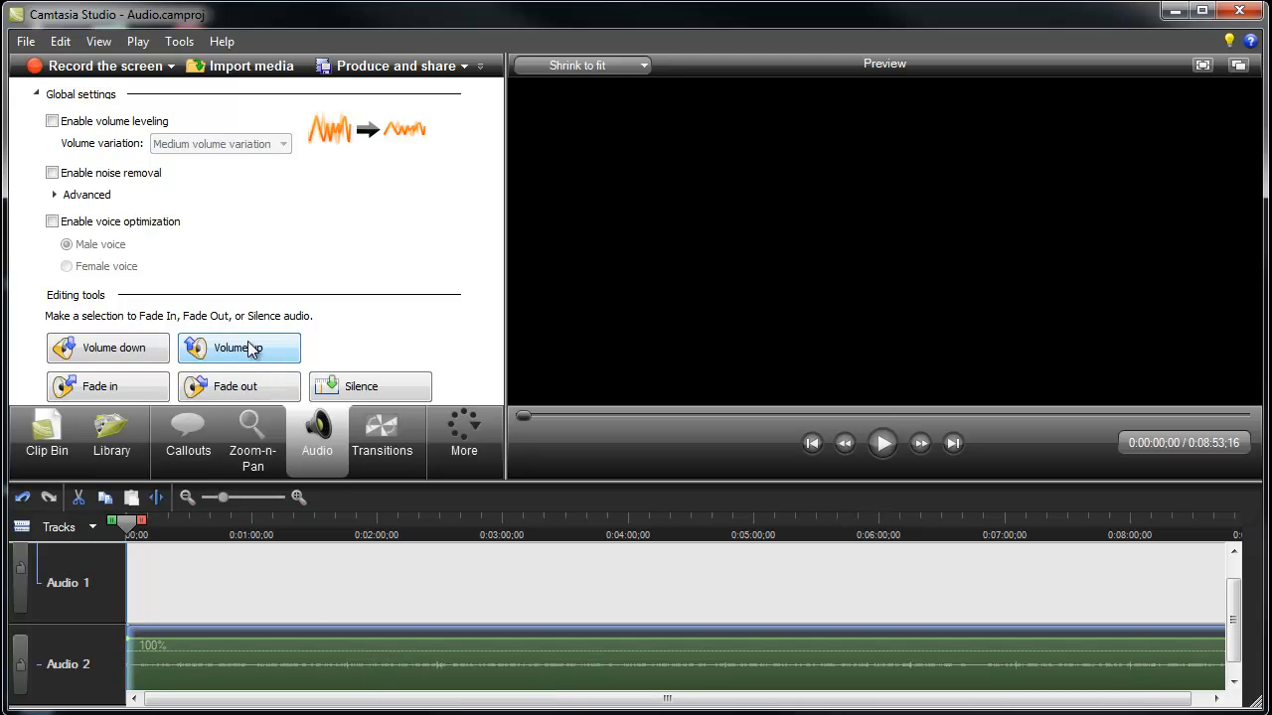
click(248, 343)
click(248, 343)
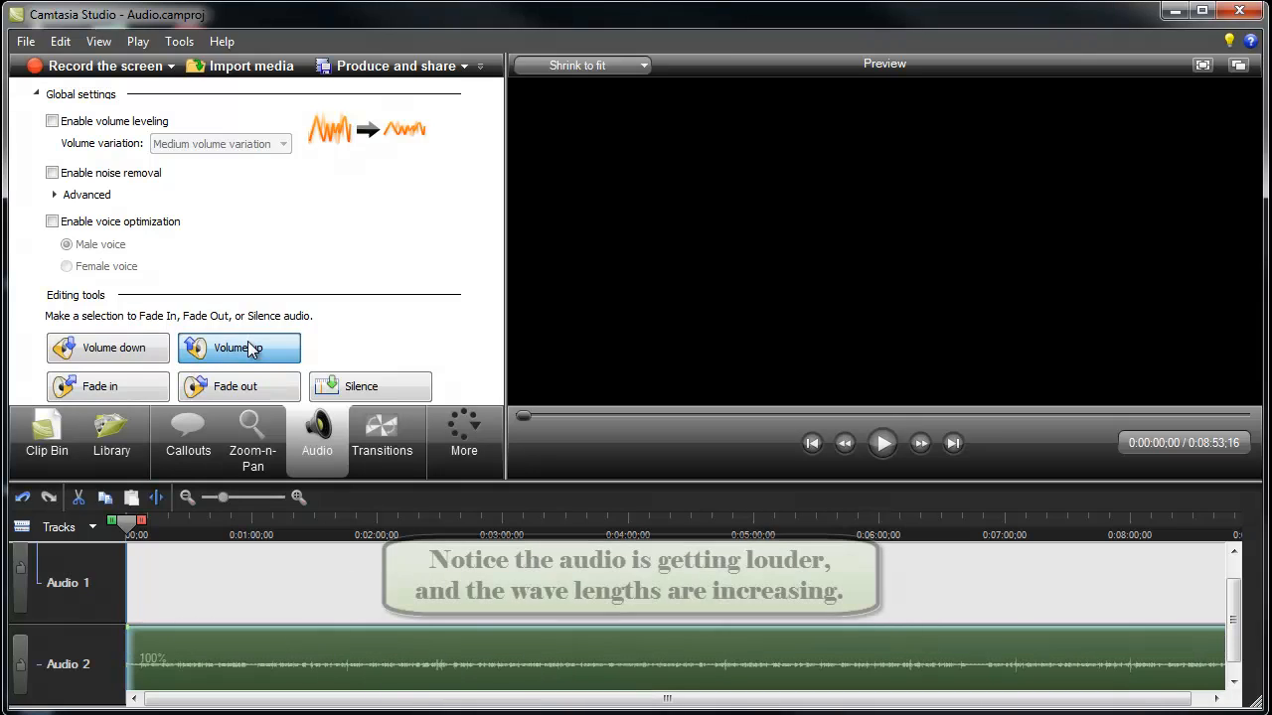
click(248, 343)
click(248, 343)
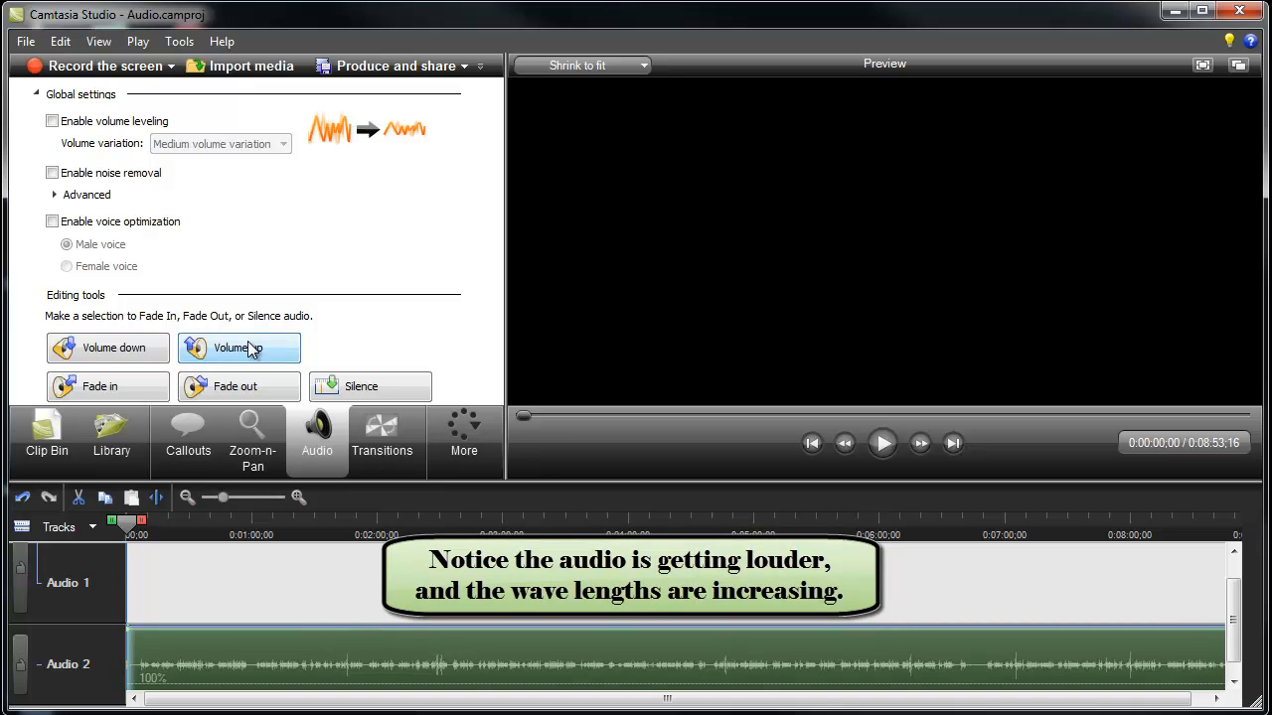
click(247, 343)
click(248, 343)
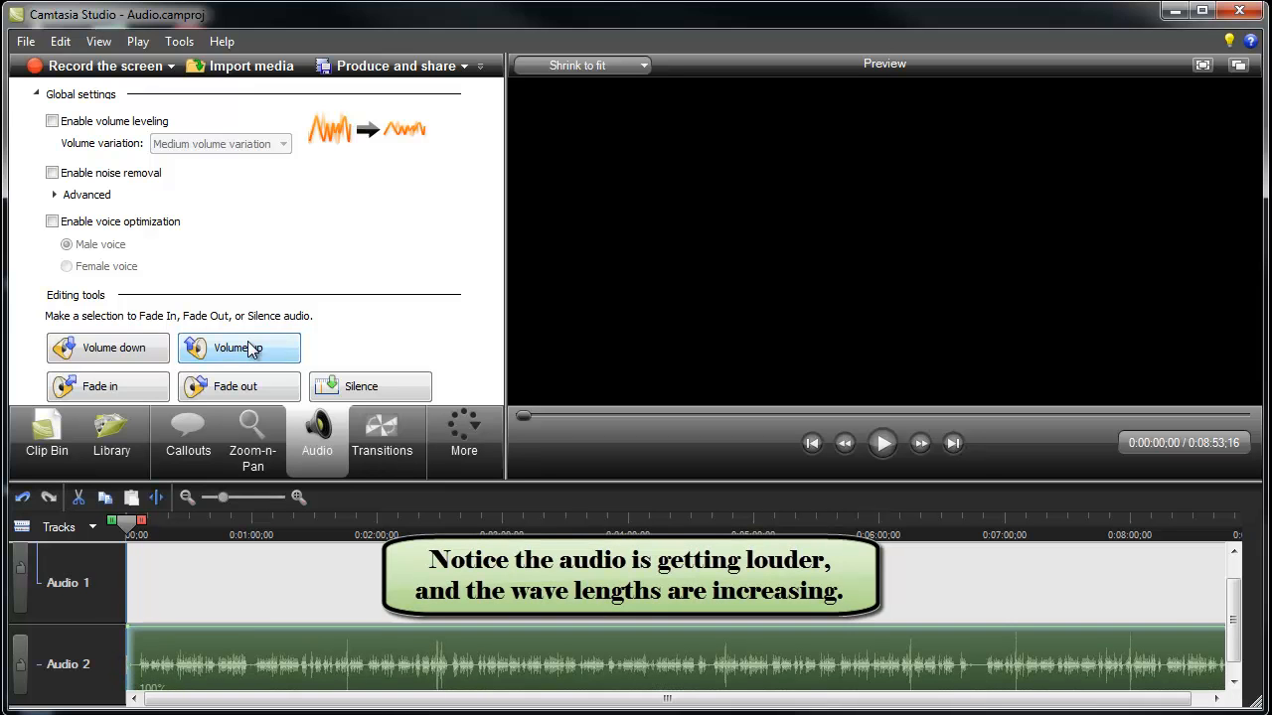
click(248, 347)
click(247, 347)
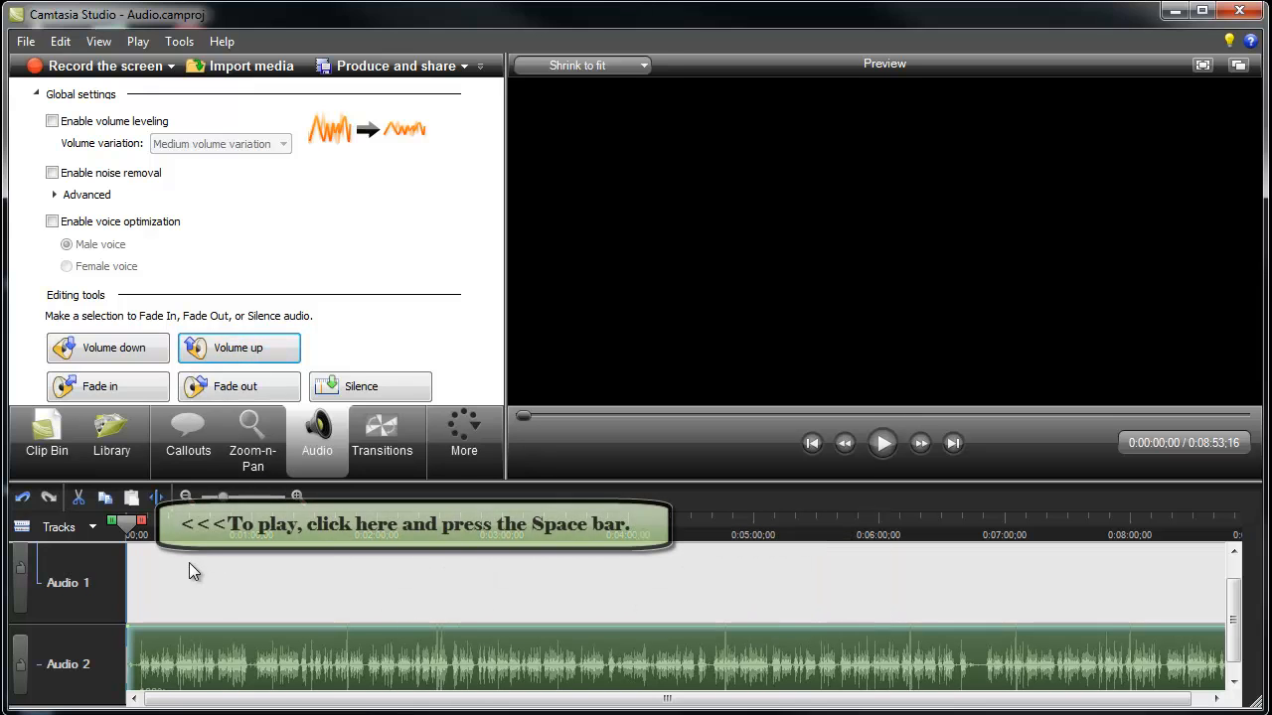
Play the amplified clip from the beginning to about 0:00:07;18, and raise its volume once more.
click(126, 527)
key(space)
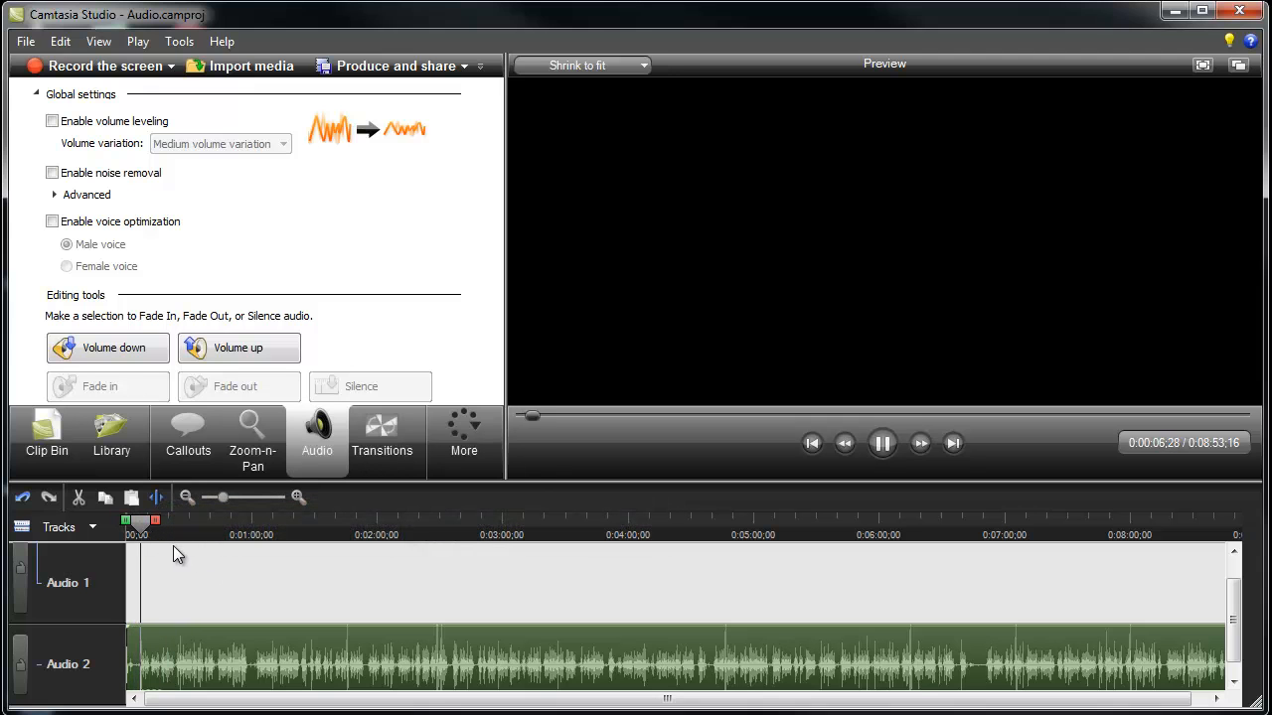
click(143, 530)
click(247, 349)
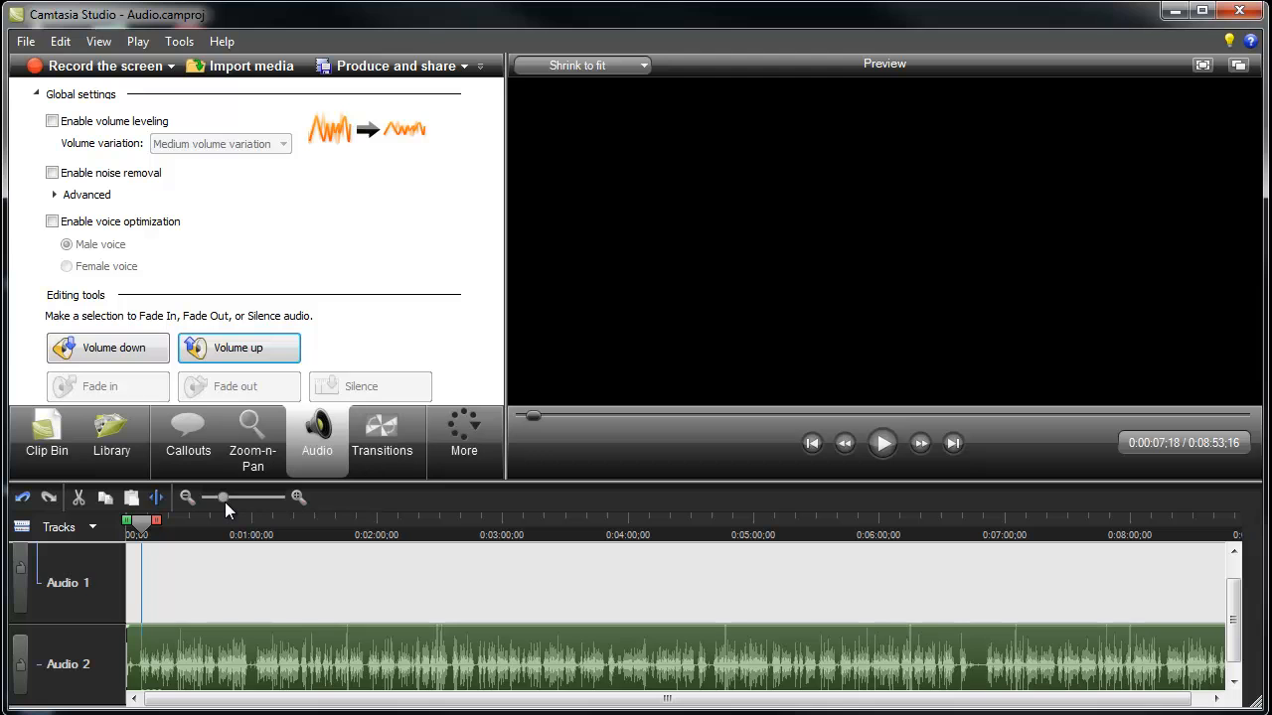
Play the Audio 2 clip in short stretches from 0:00:07;18 to about 0:00:11;17 to locate the unwanted sound.
drag(224, 498, 250, 499)
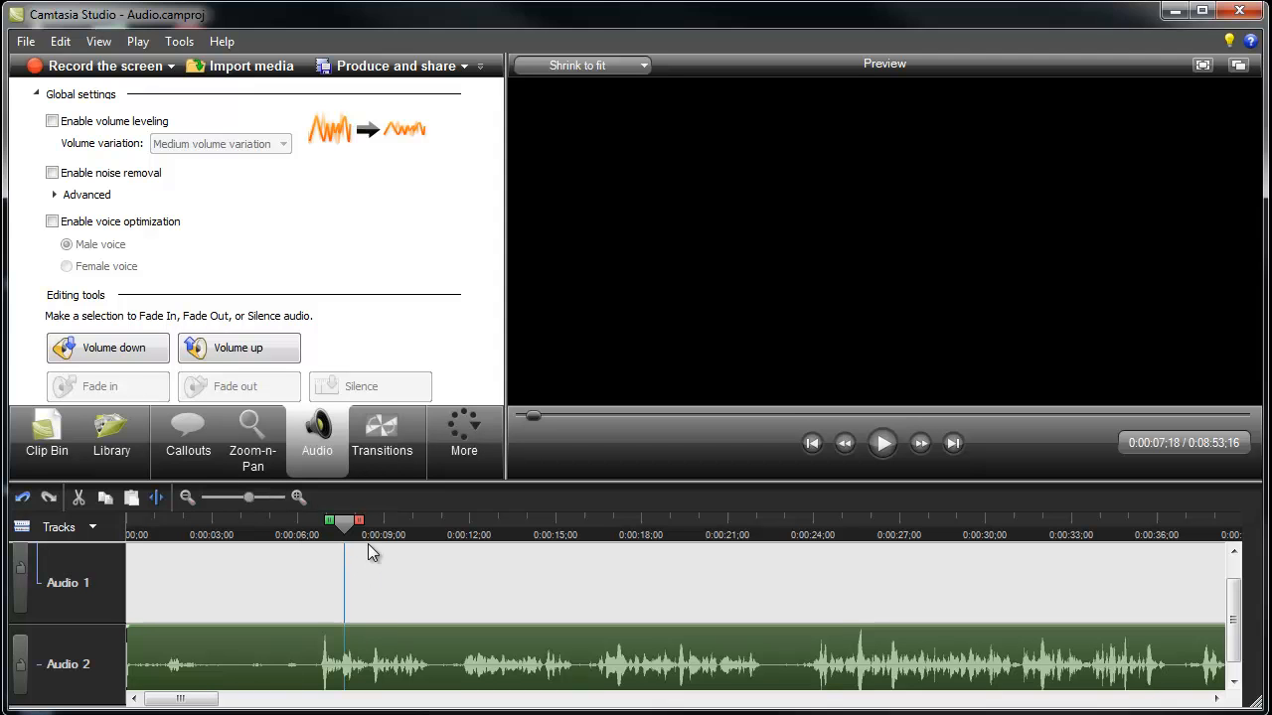
key(space)
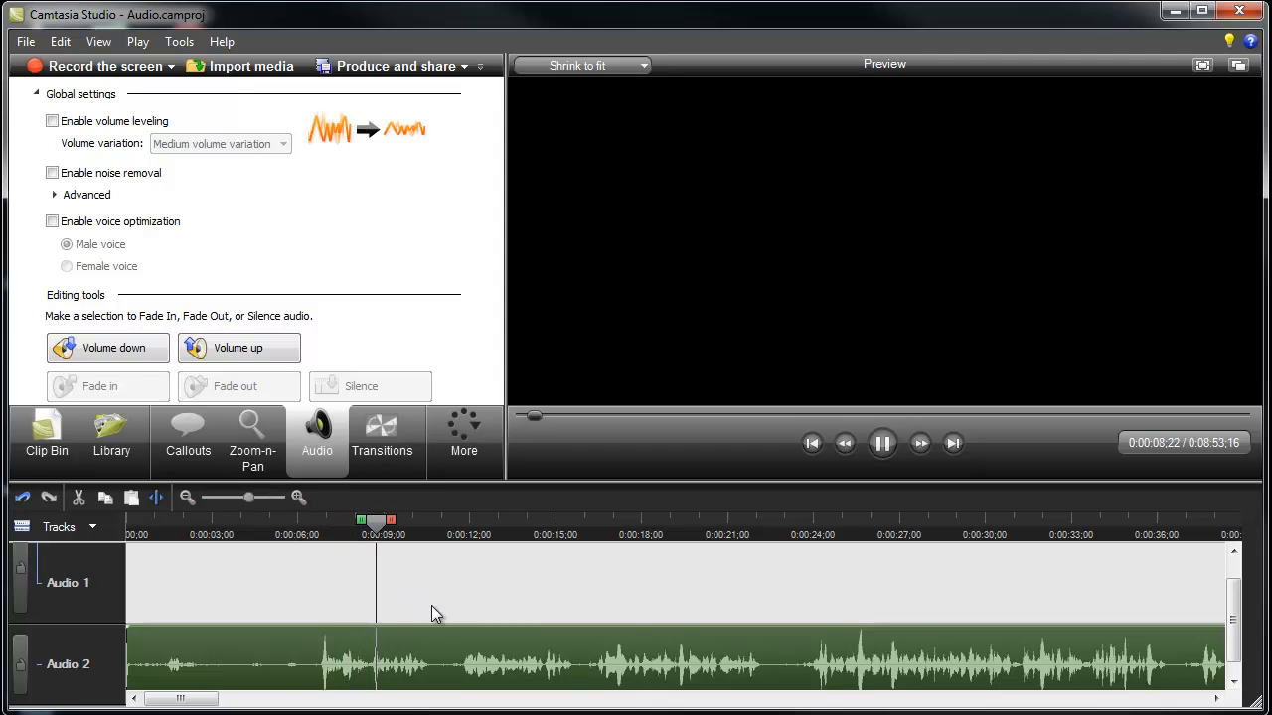
key(space)
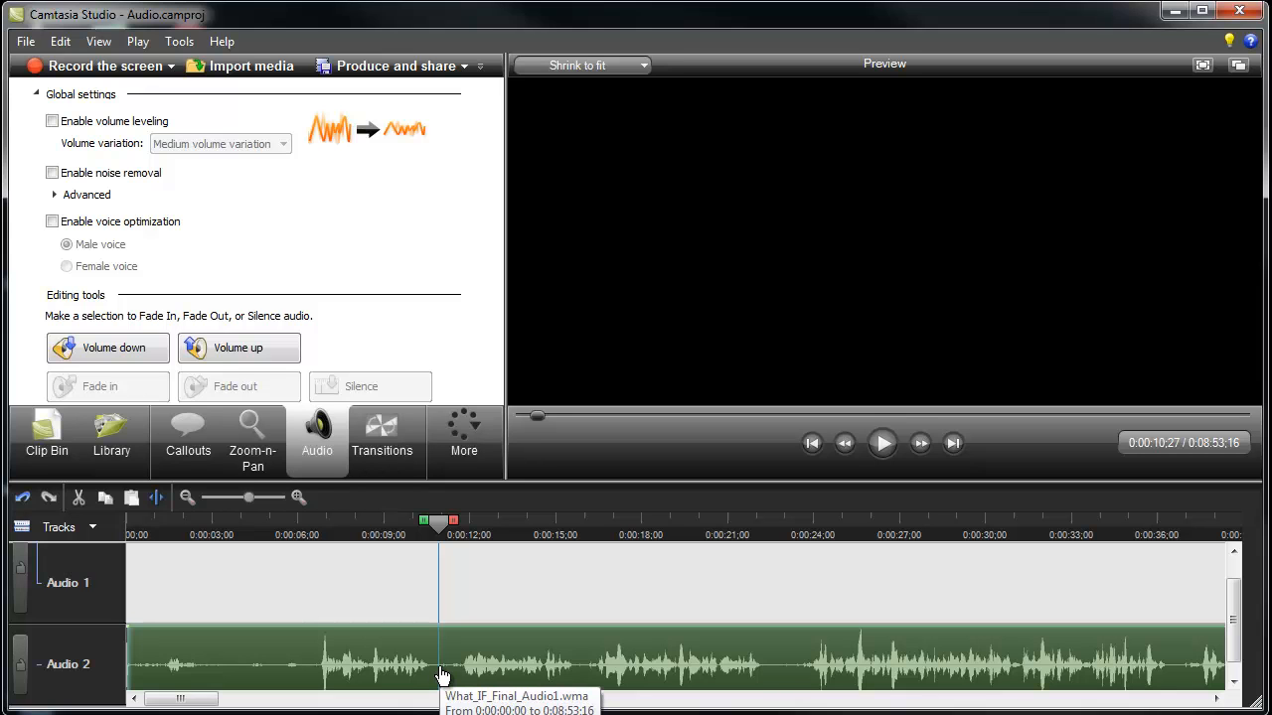
key(space)
key(space)
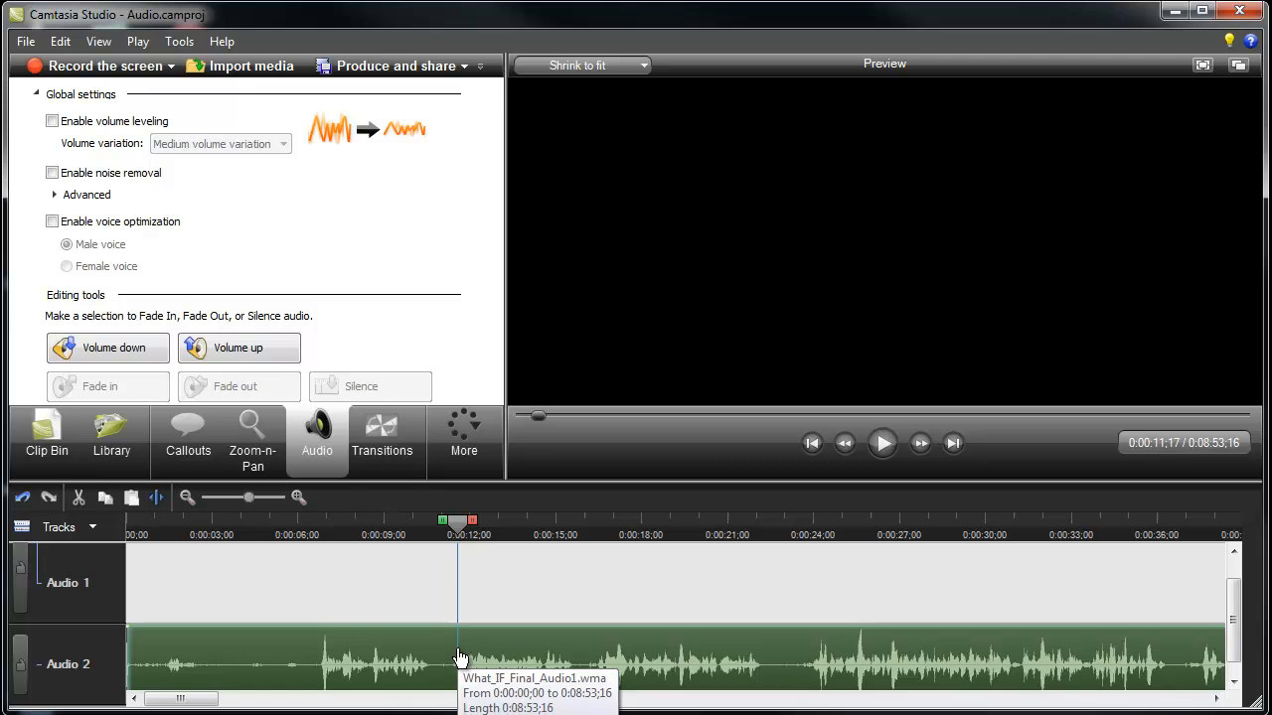
Split the Audio 2 clip at 0:00:10;21 and 0:00:11;11, and delete the short piece in between.
drag(457, 528, 432, 531)
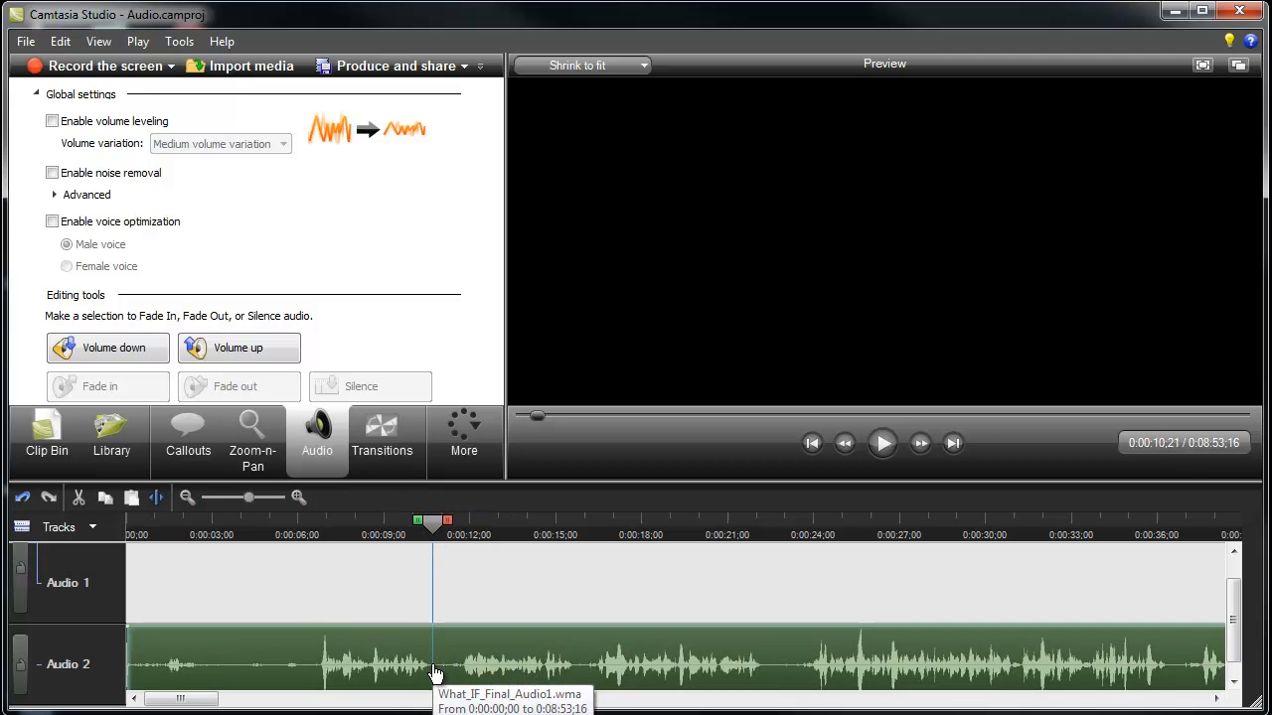
key(s)
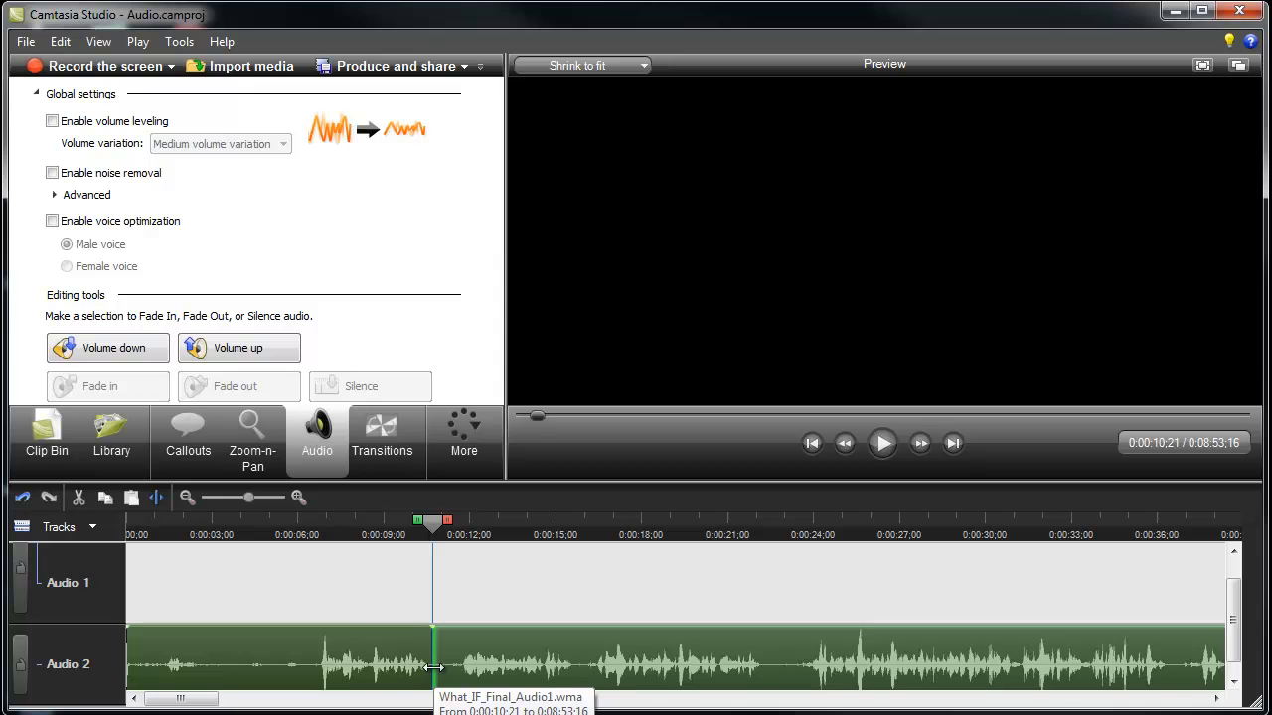
drag(434, 530, 451, 532)
key(s)
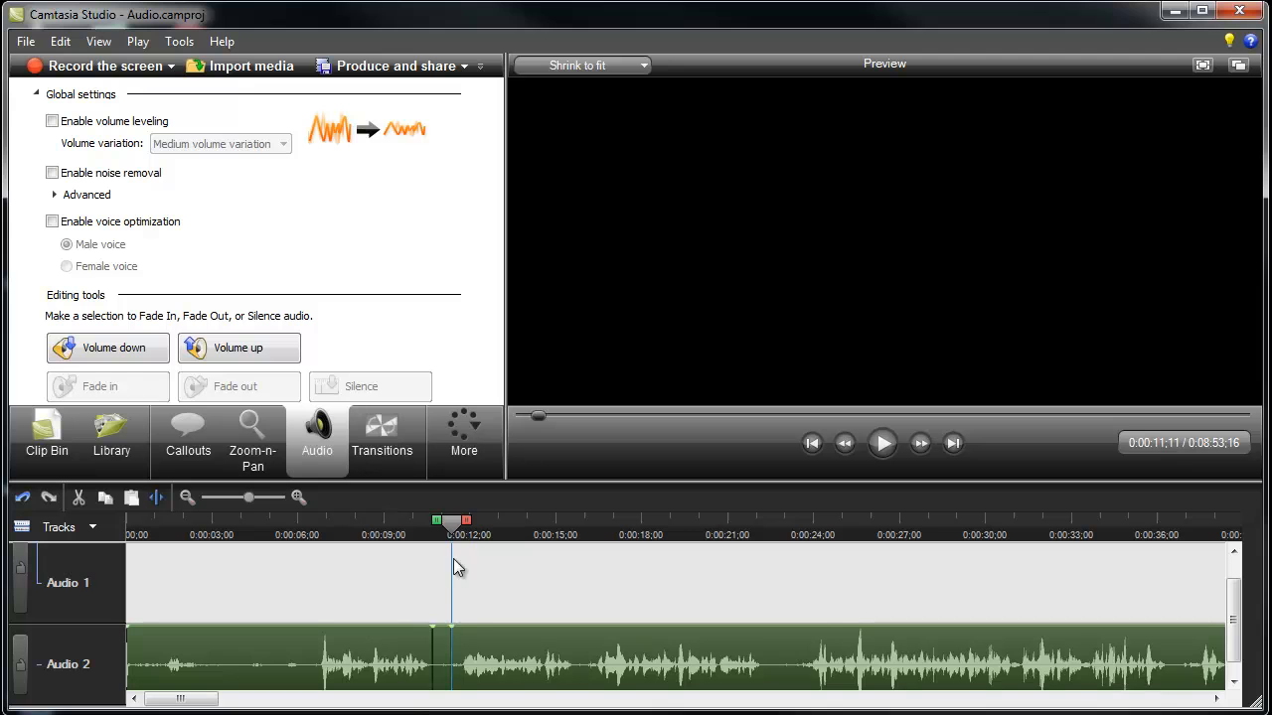
click(444, 664)
key(Delete)
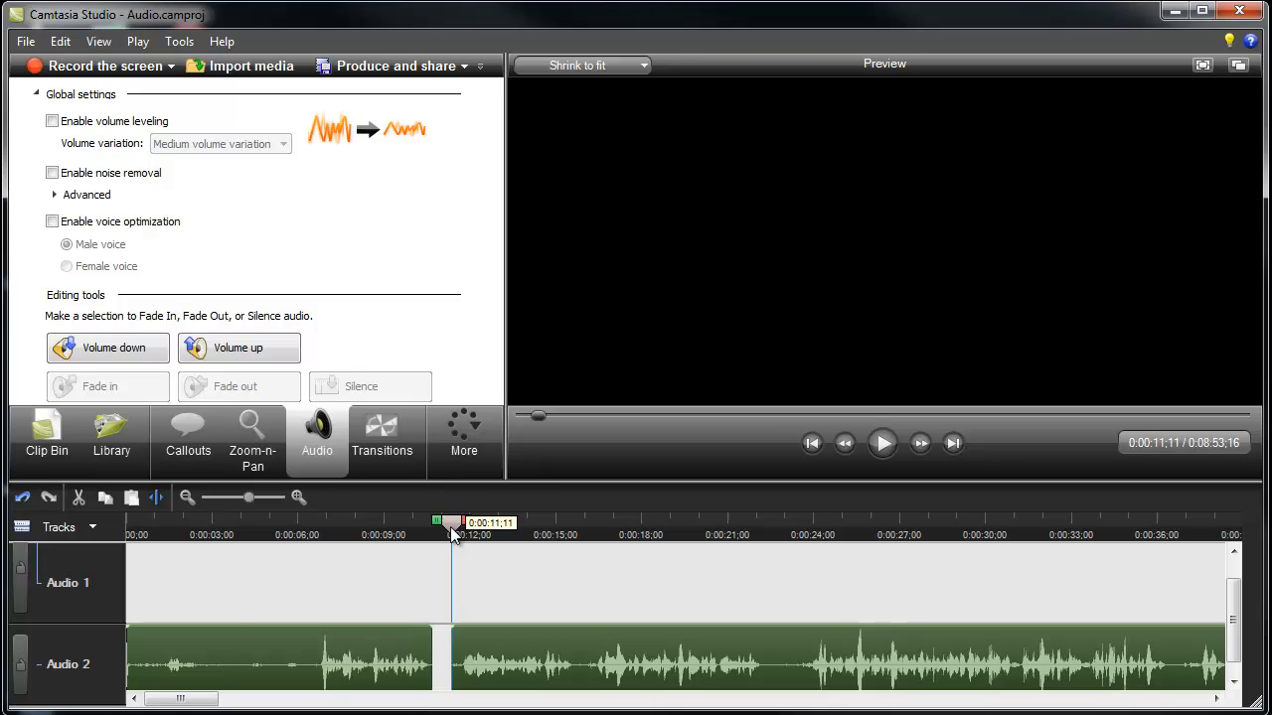
Find a quiet stretch near the clip's start, split it off from 0:00:03;12 to 0:00:04;08, and copy it.
drag(452, 521, 223, 552)
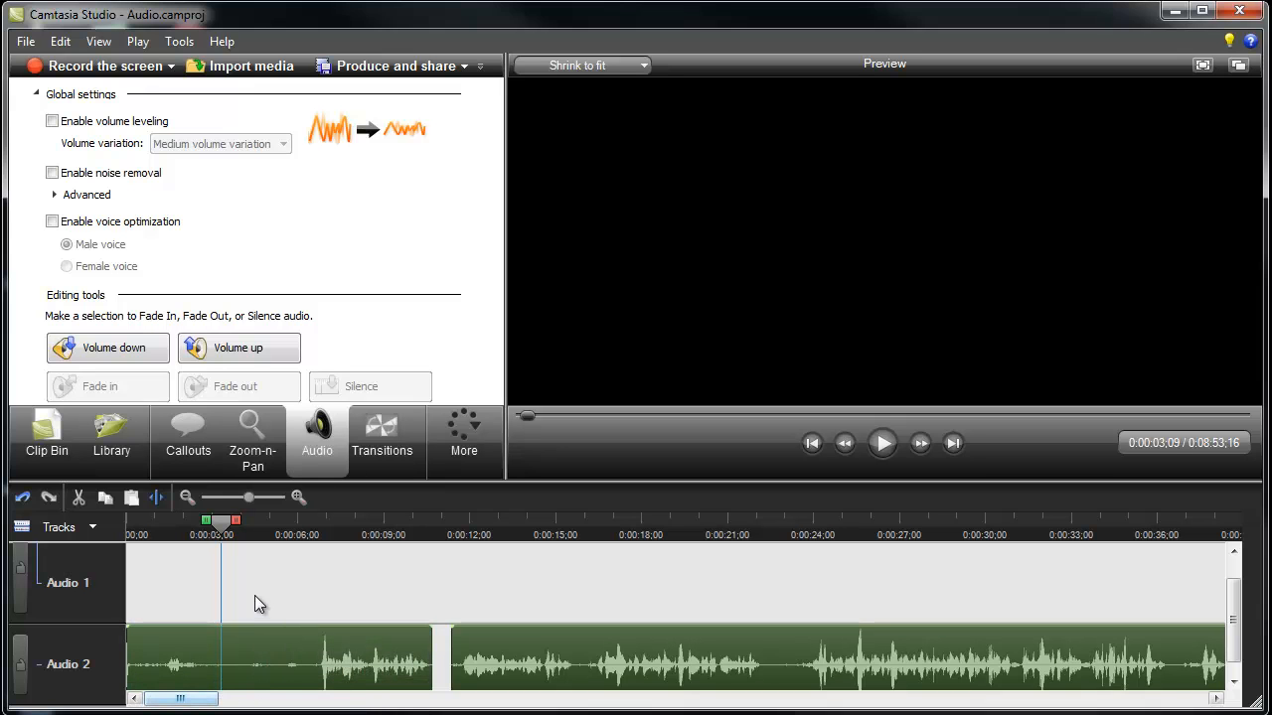
key(space)
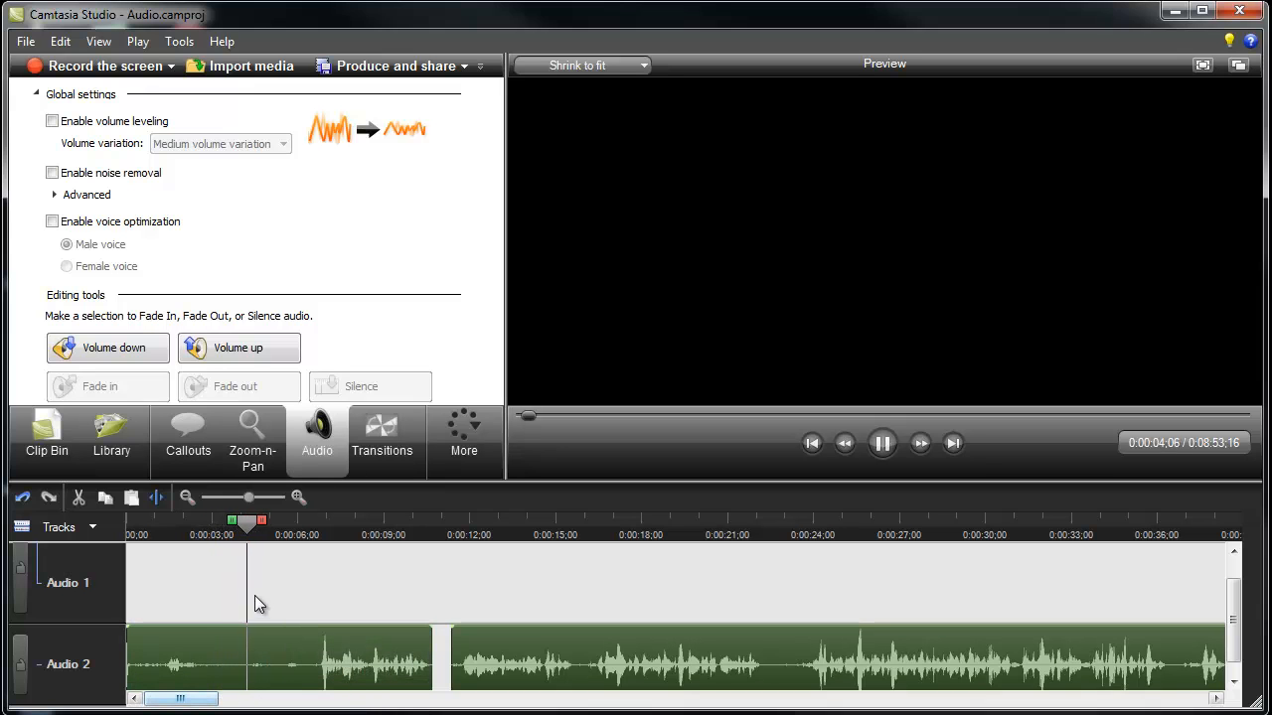
key(space)
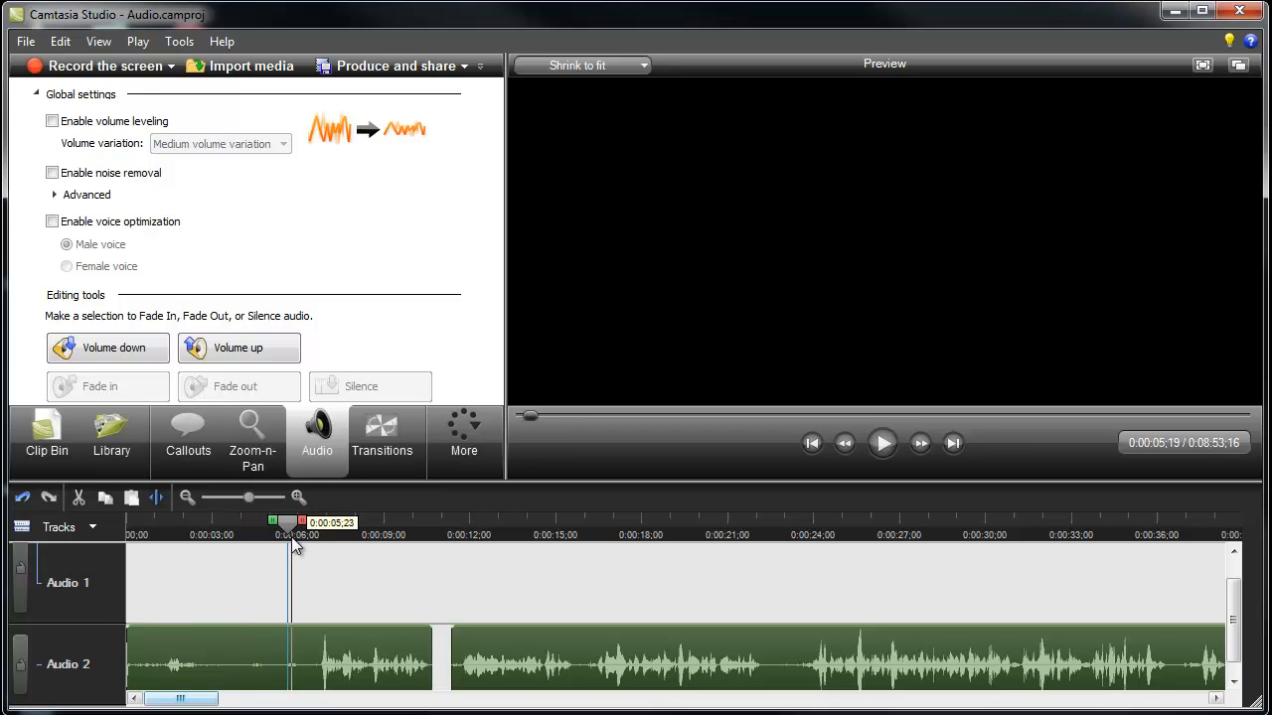
drag(288, 534, 223, 535)
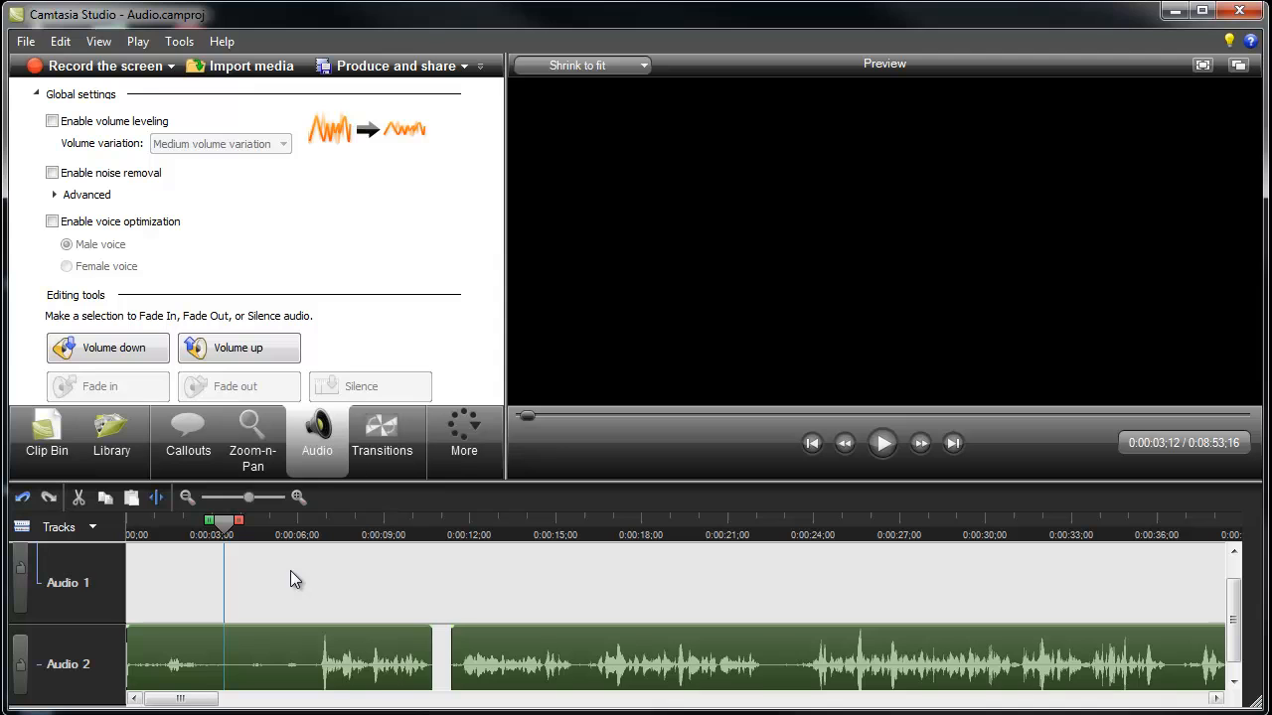
drag(229, 538, 250, 535)
right_click(241, 653)
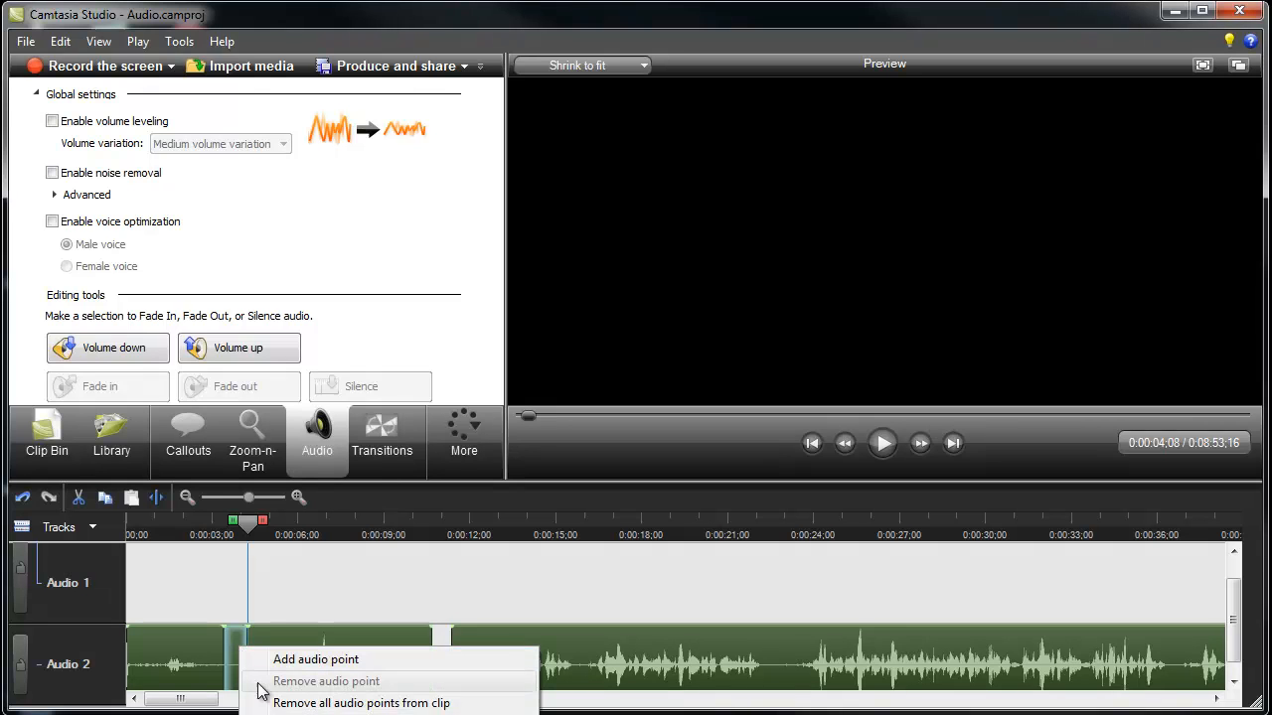
click(290, 714)
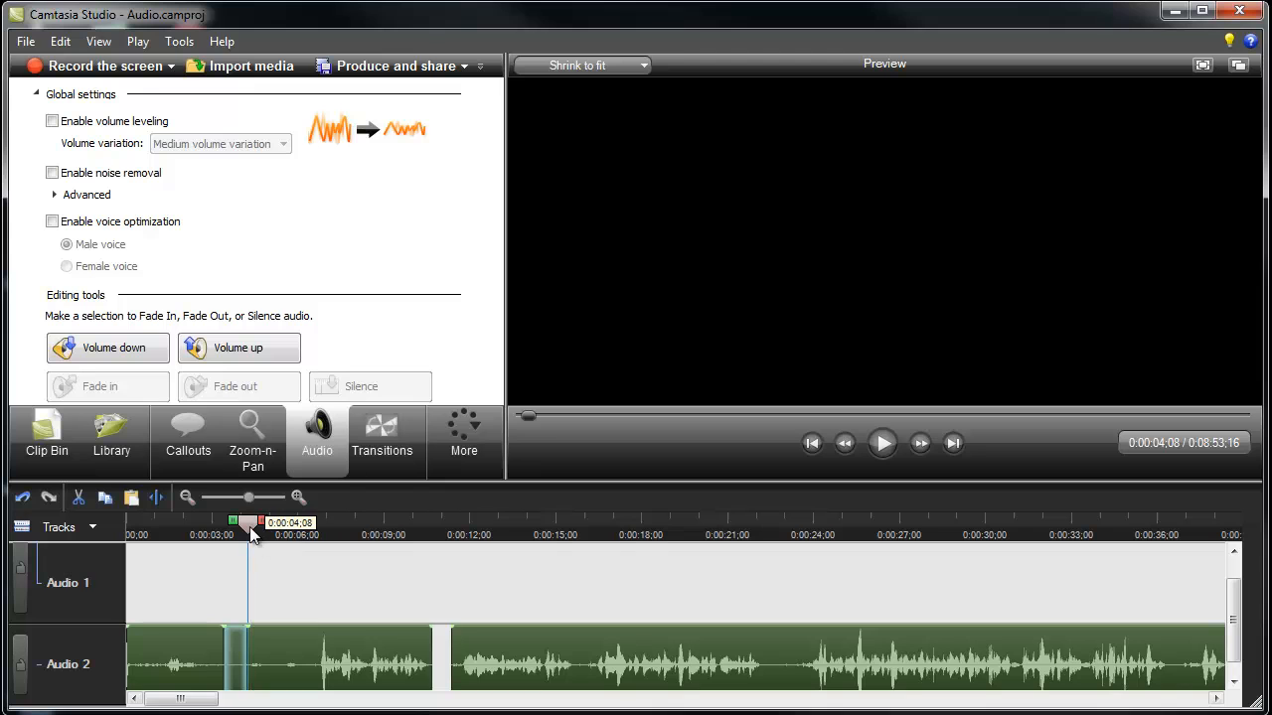
Play Audio 2 from about 0:00:14 to 0:00:16;27 to locate the next unwanted sound.
drag(249, 533, 428, 556)
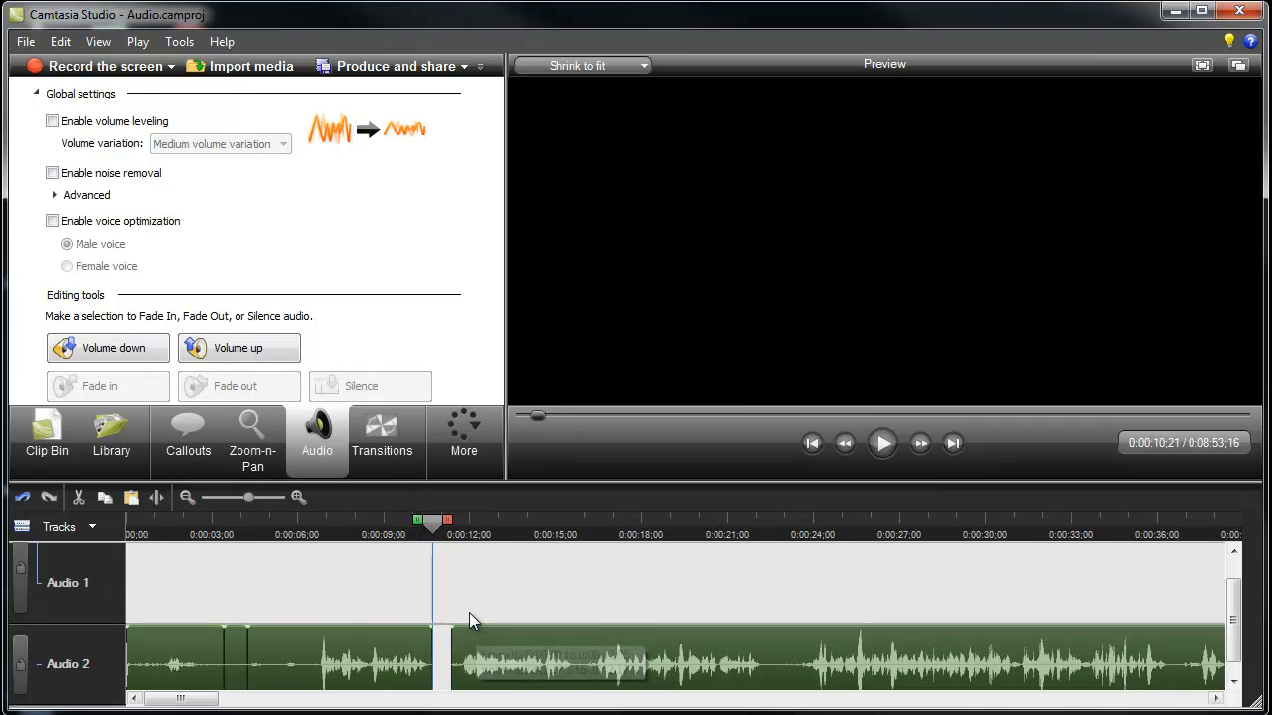
drag(432, 540, 536, 542)
key(space)
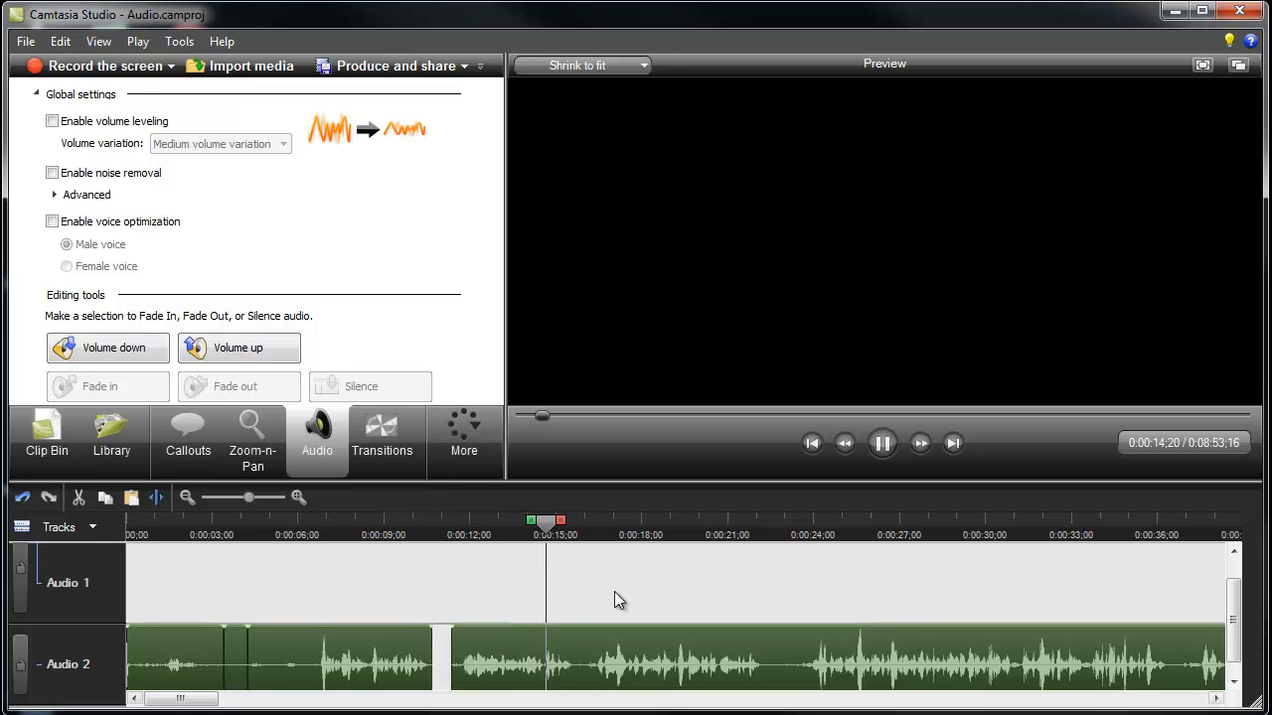
key(space)
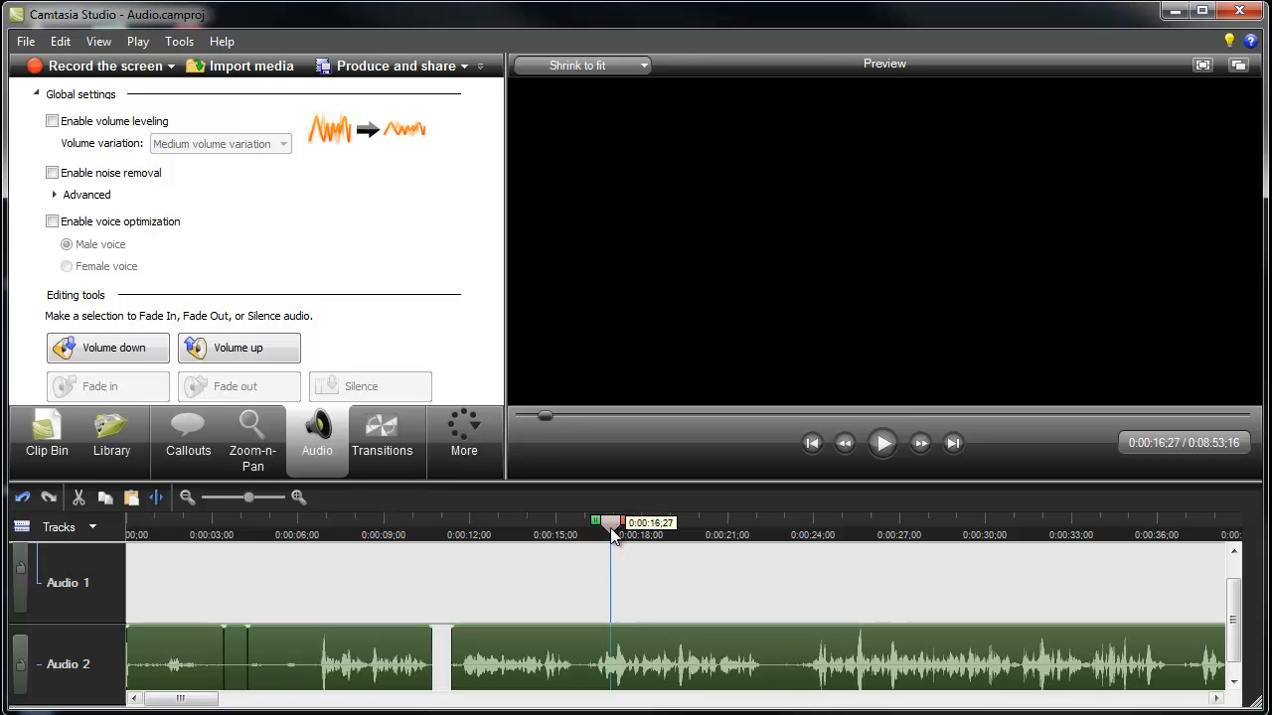
Split the Audio 2 clip at 0:00:15;19 and 0:00:16;13, and delete the piece in between.
drag(611, 530, 574, 528)
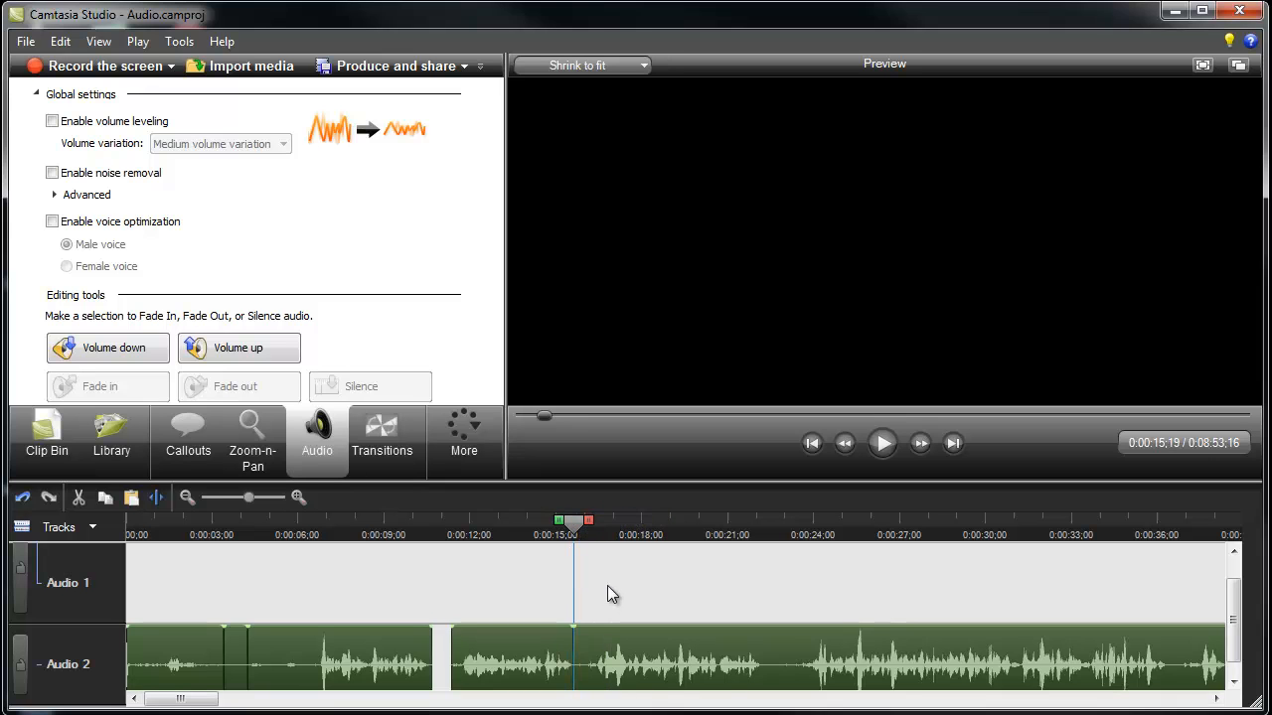
drag(574, 525, 596, 533)
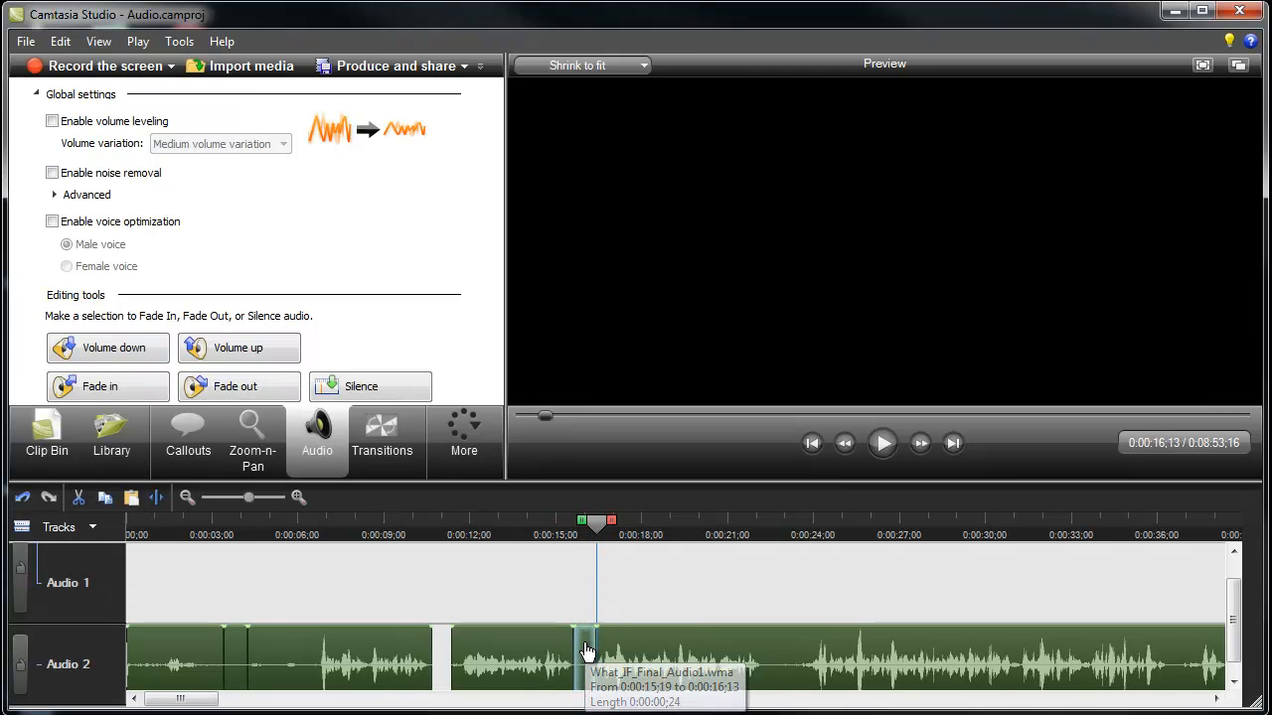
key(Delete)
Paste the copied quiet piece at 0:00:15;19, allowing the required split, and shift the following clip back against it.
drag(597, 530, 572, 528)
right_click(582, 641)
click(626, 713)
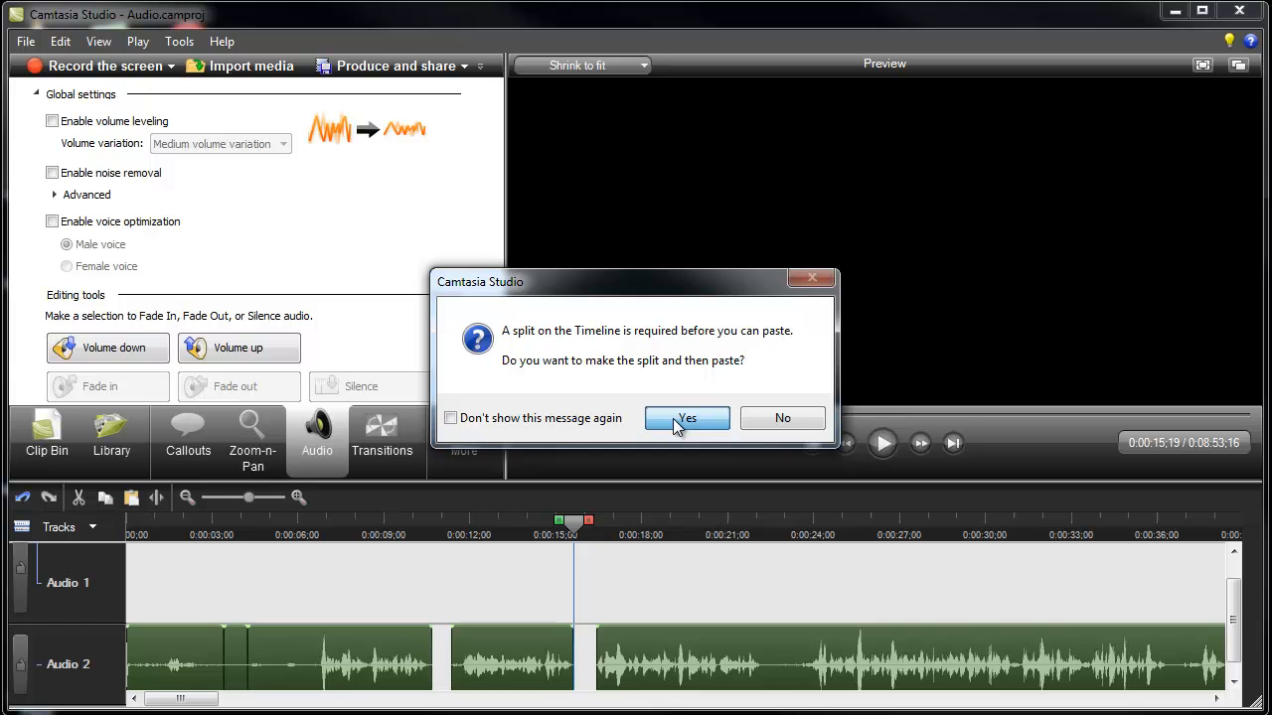
click(674, 421)
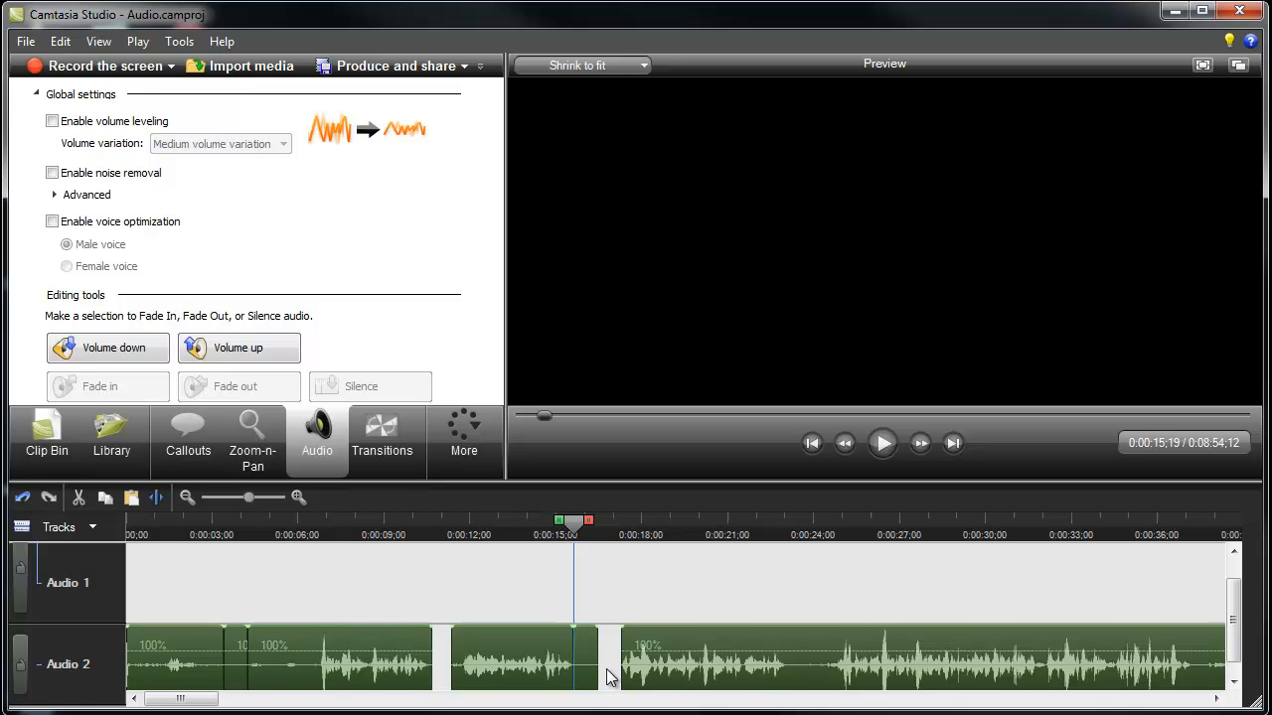
drag(683, 663, 658, 658)
Play Audio 2 from shortly before the pasted quiet piece to about 0:00:19;29 to check the transition.
drag(572, 527, 531, 534)
key(space)
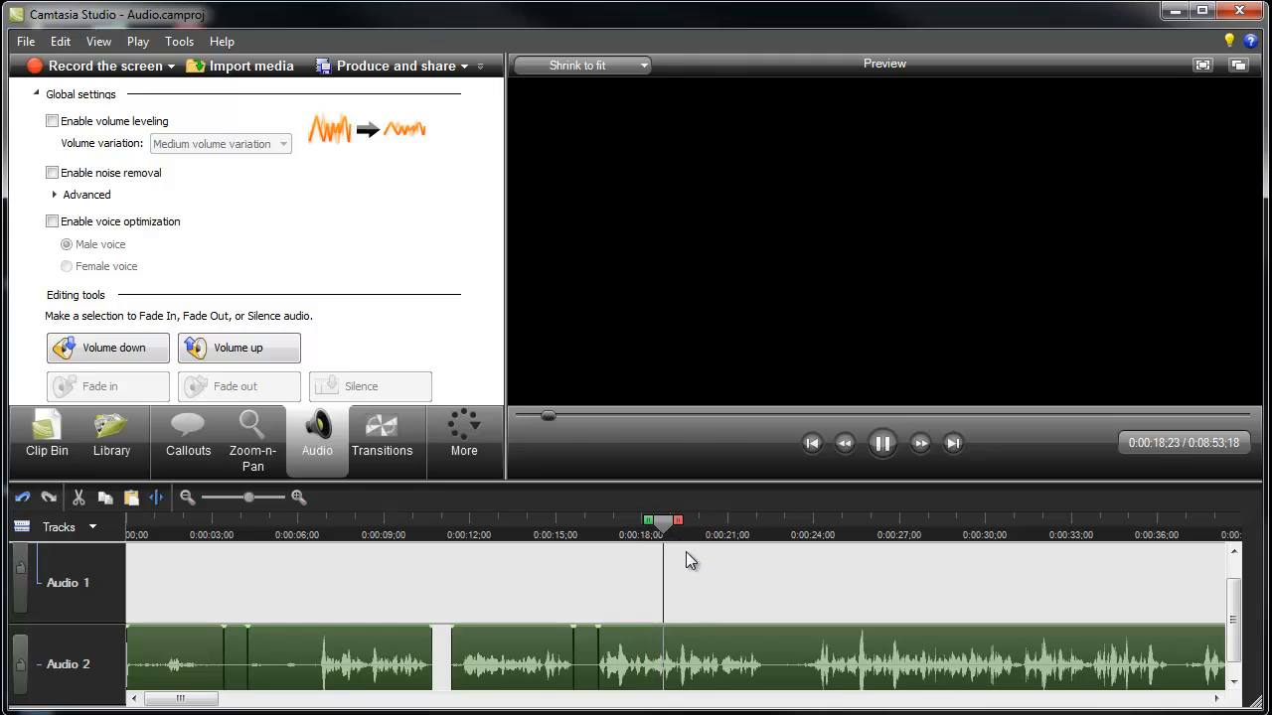
click(695, 526)
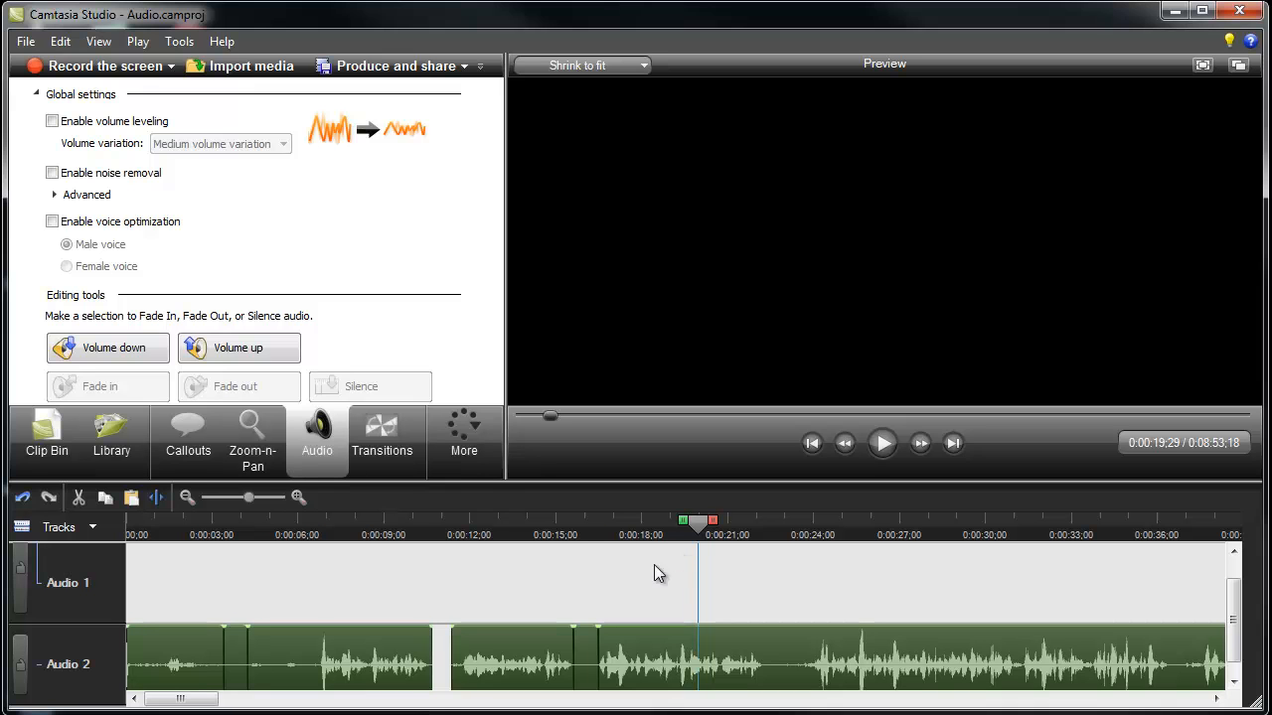
Open the project's file commands.
click(30, 44)
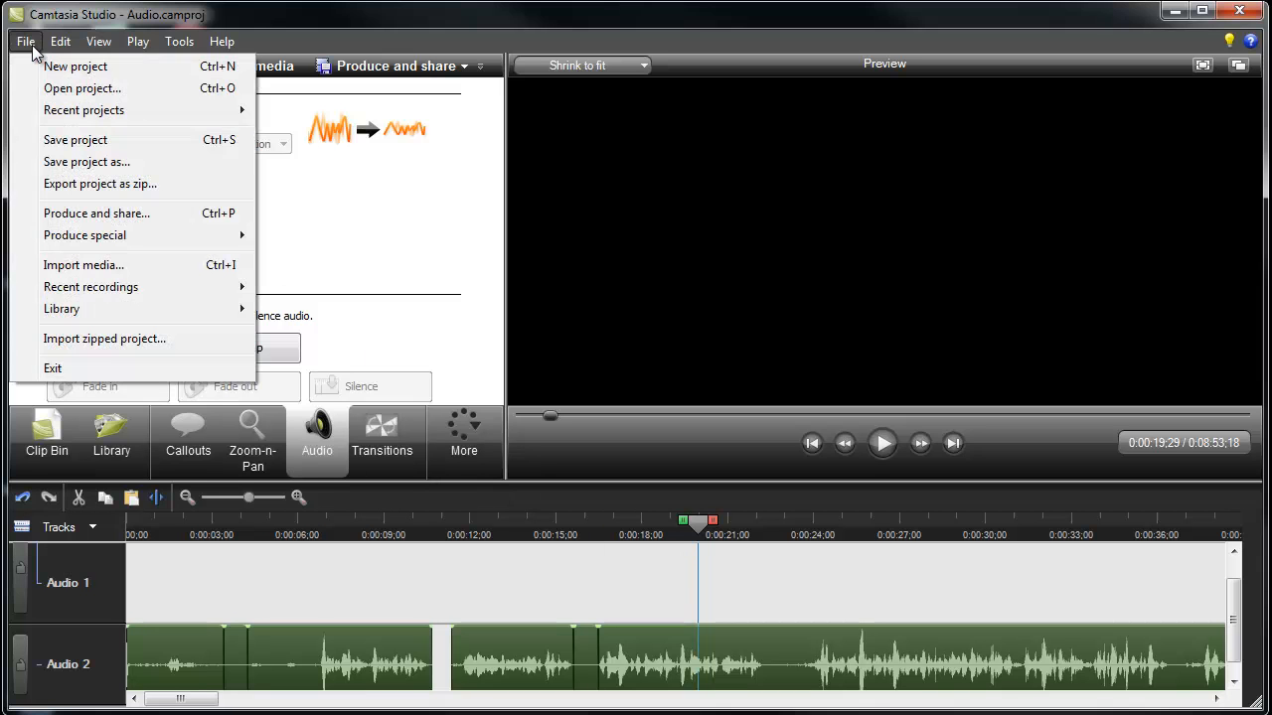